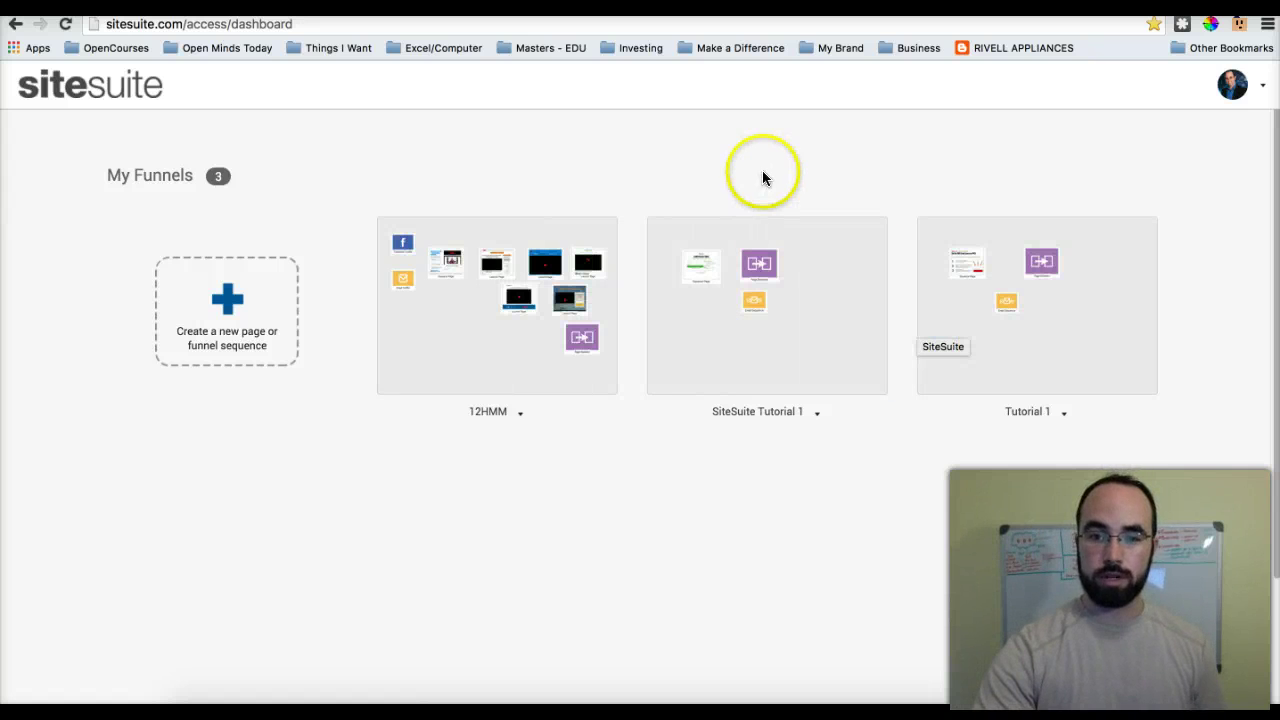
Open the Add Domain form under Account Settings > Domains in SiteSuite
{"action": "left_click", "coordinate": [1262, 88]}
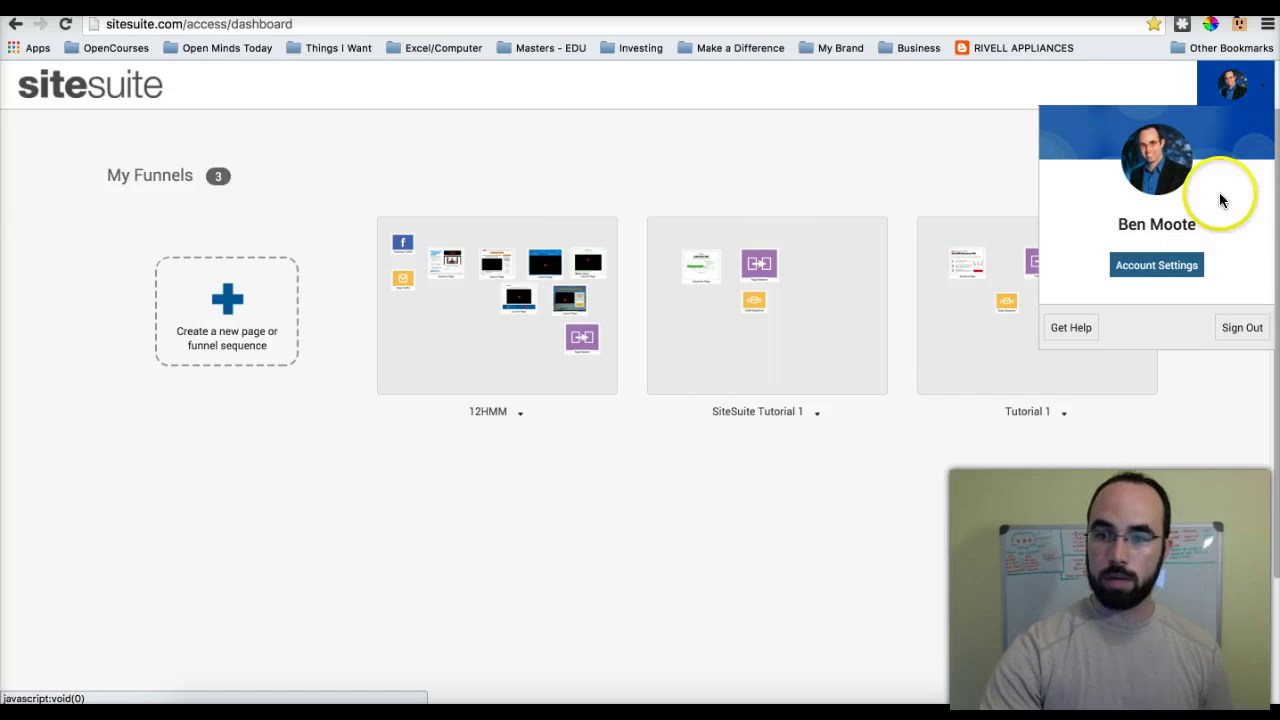
{"action": "left_click", "coordinate": [1160, 266]}
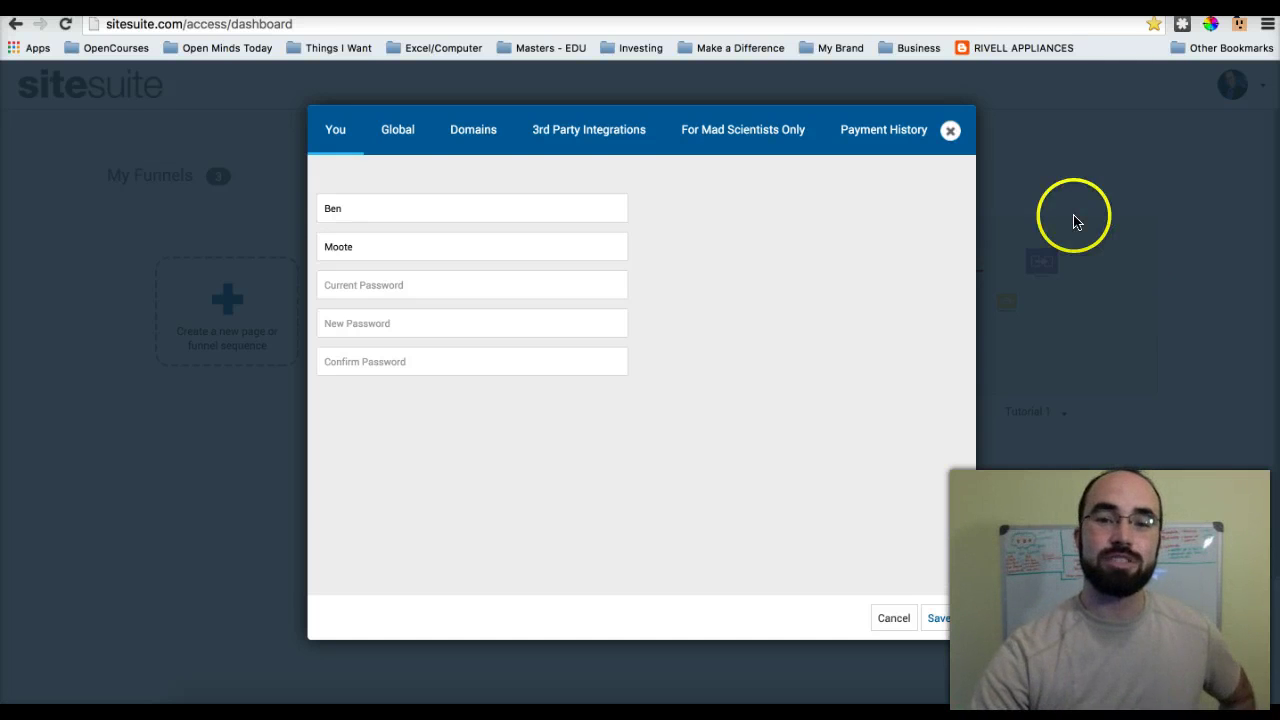
{"action": "left_click", "coordinate": [462, 140]}
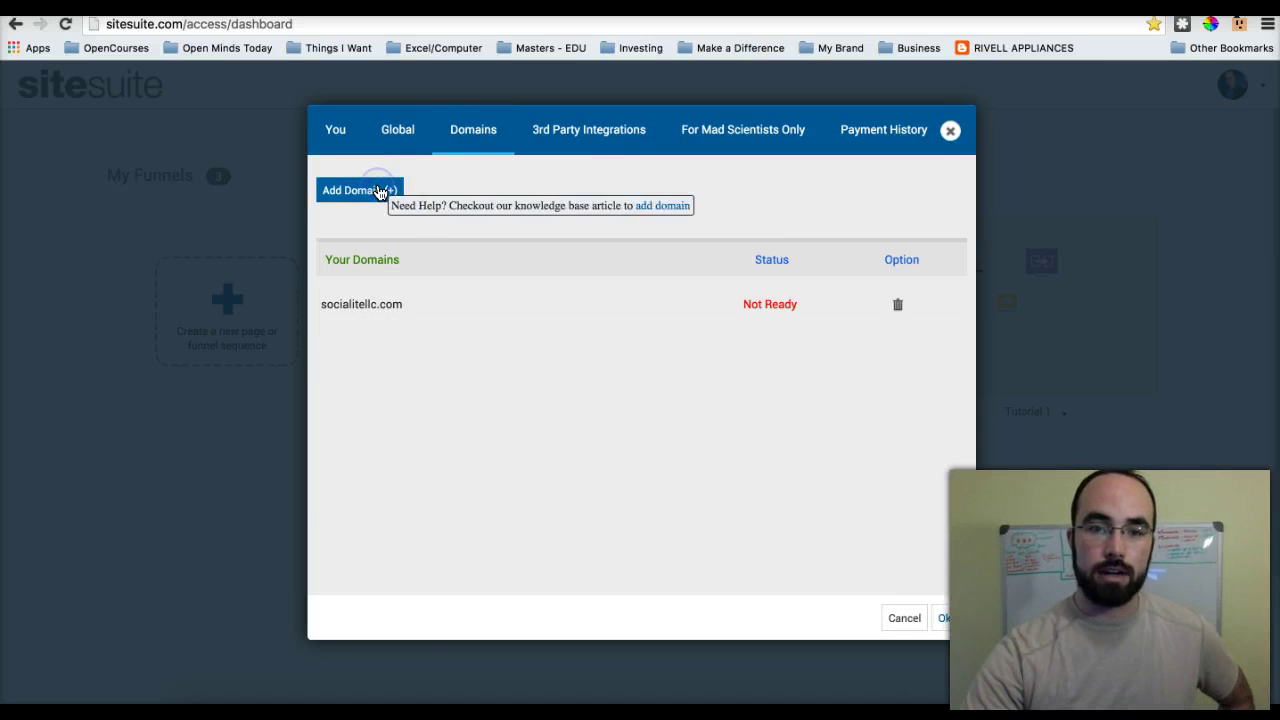
{"action": "left_click", "coordinate": [380, 193]}
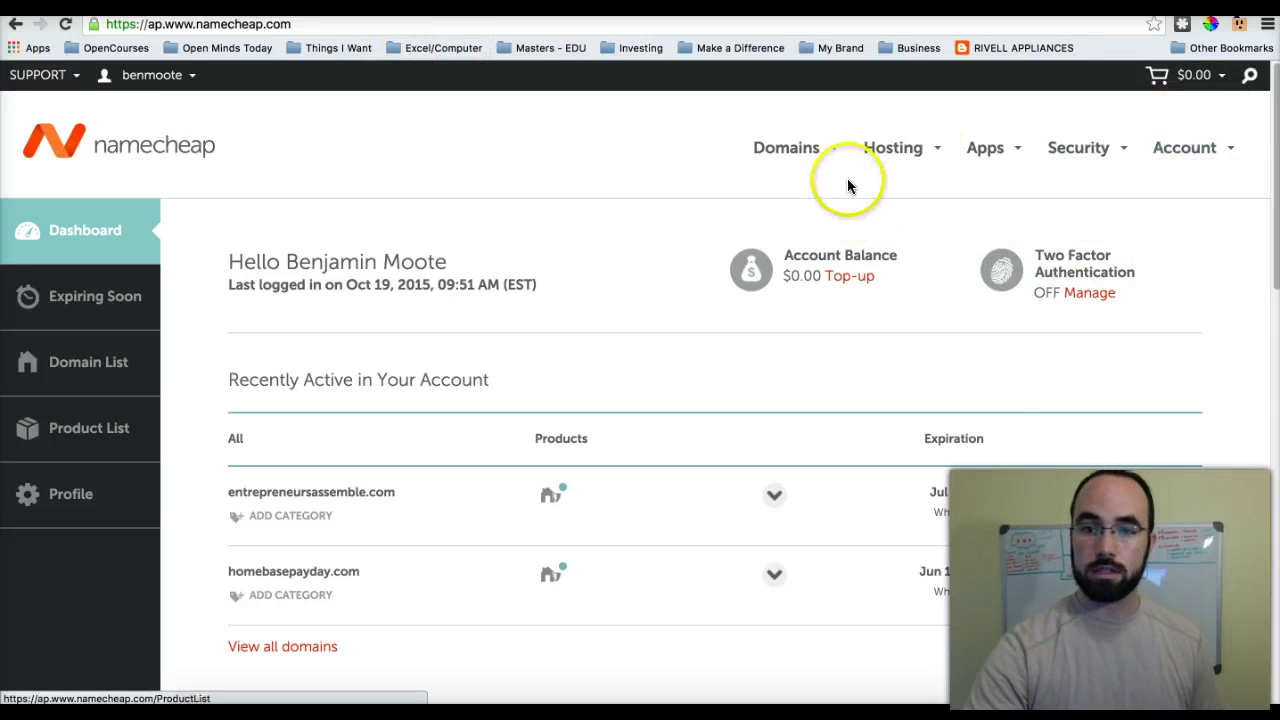
On the Namecheap dashboard, copy homebasepayday.com from the Recently Active domain list
{"action": "right_click", "coordinate": [170, 140]}
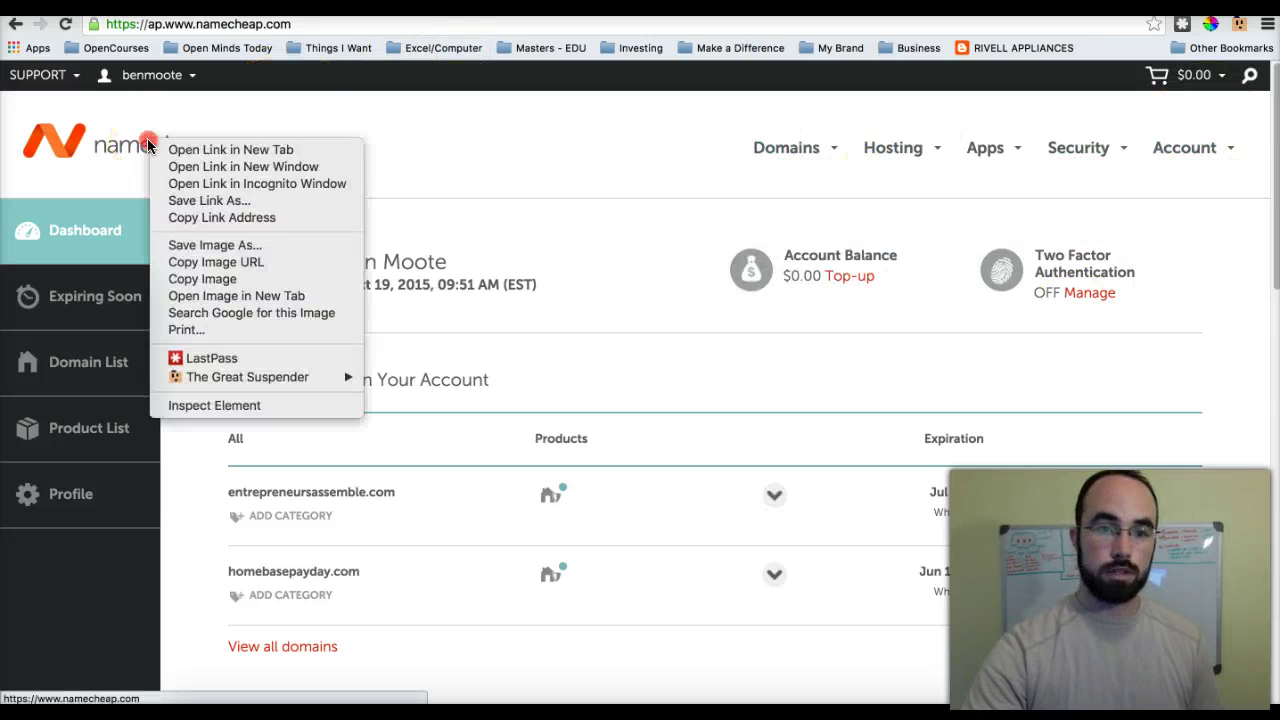
{"action": "left_click", "coordinate": [590, 88]}
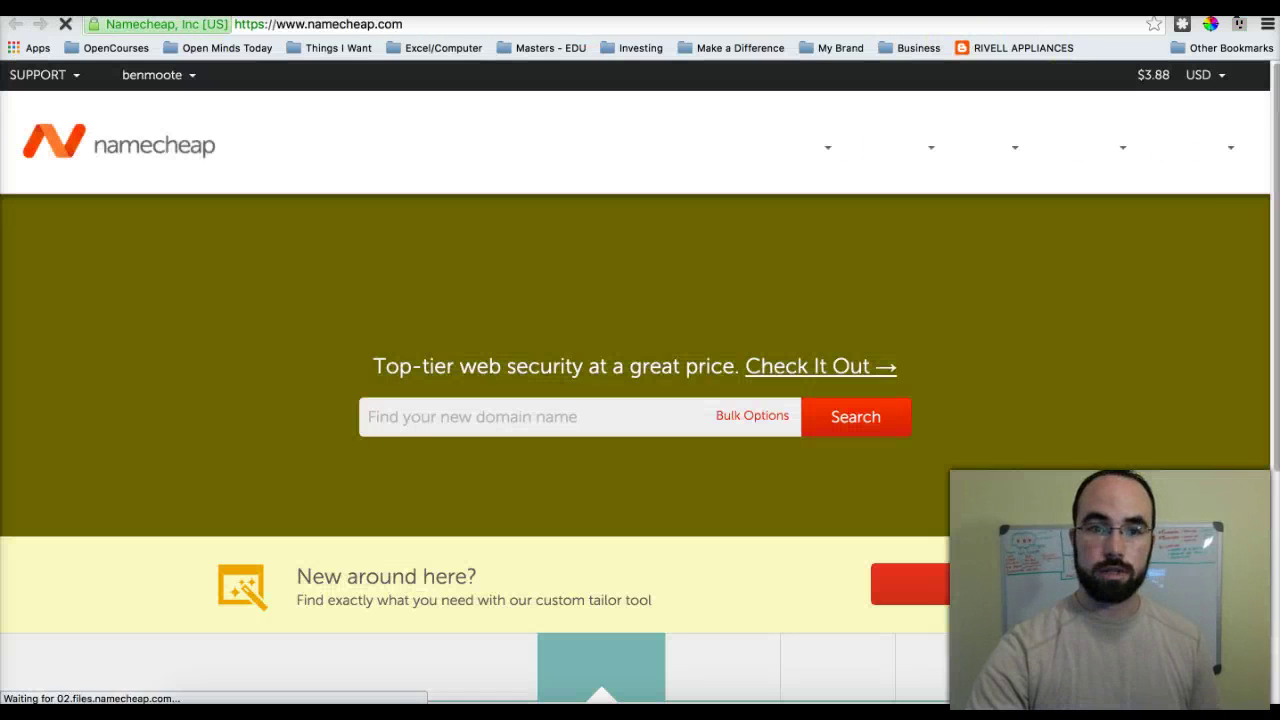
{"action": "mouse_move", "coordinate": [1158, 224]}
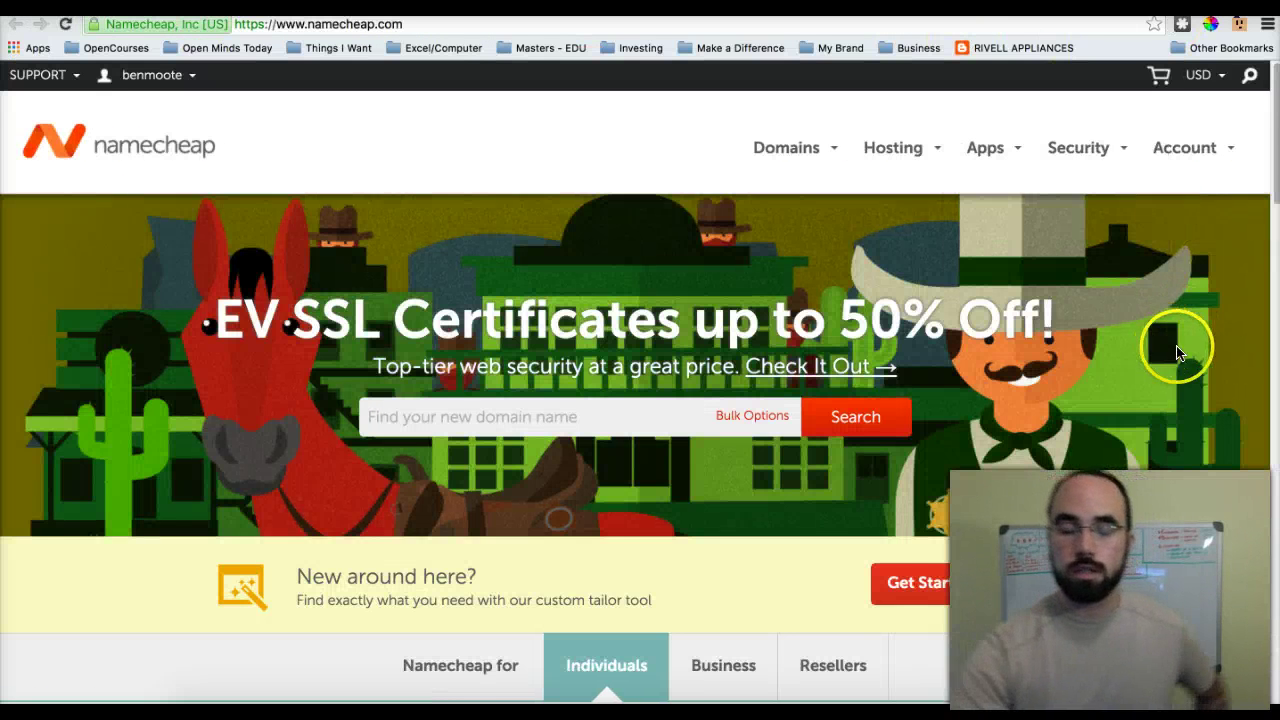
{"action": "scroll", "coordinate": [1191, 360], "scroll_direction": "down", "scroll_amount": 2}
{"action": "scroll", "coordinate": [1191, 362], "scroll_direction": "down", "scroll_amount": 3}
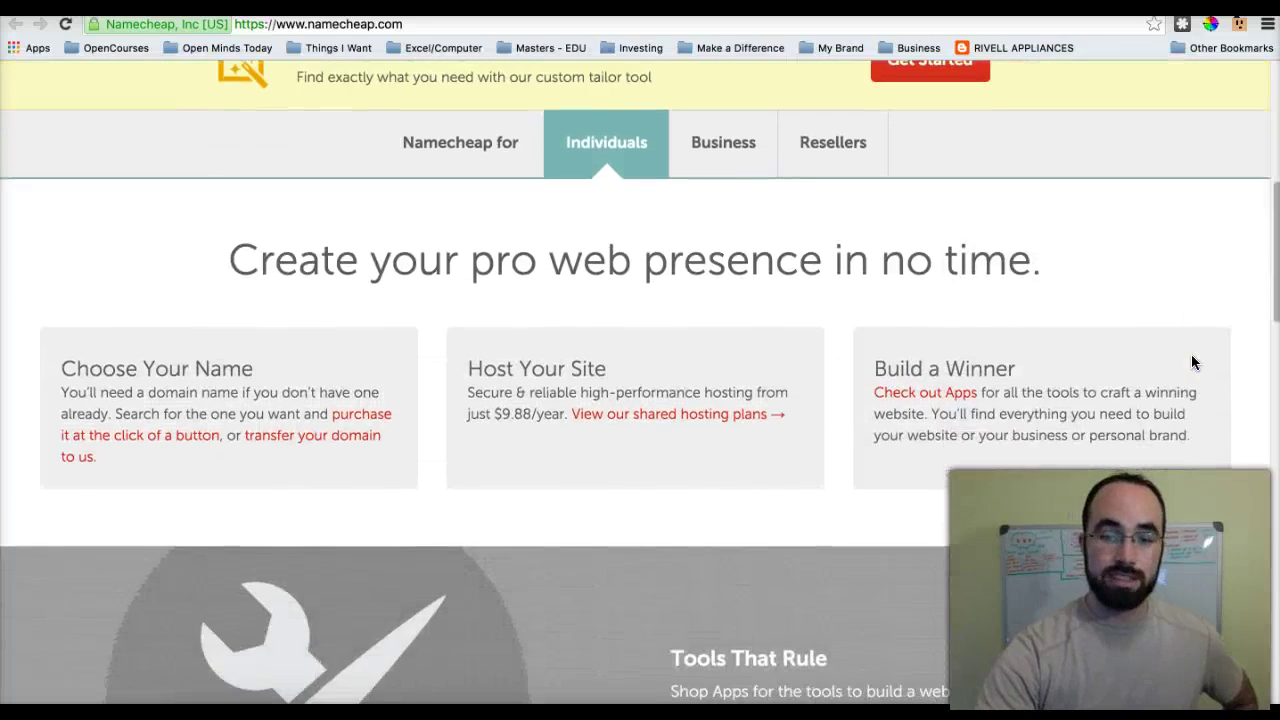
{"action": "scroll", "coordinate": [1191, 362], "scroll_direction": "up", "scroll_amount": 5}
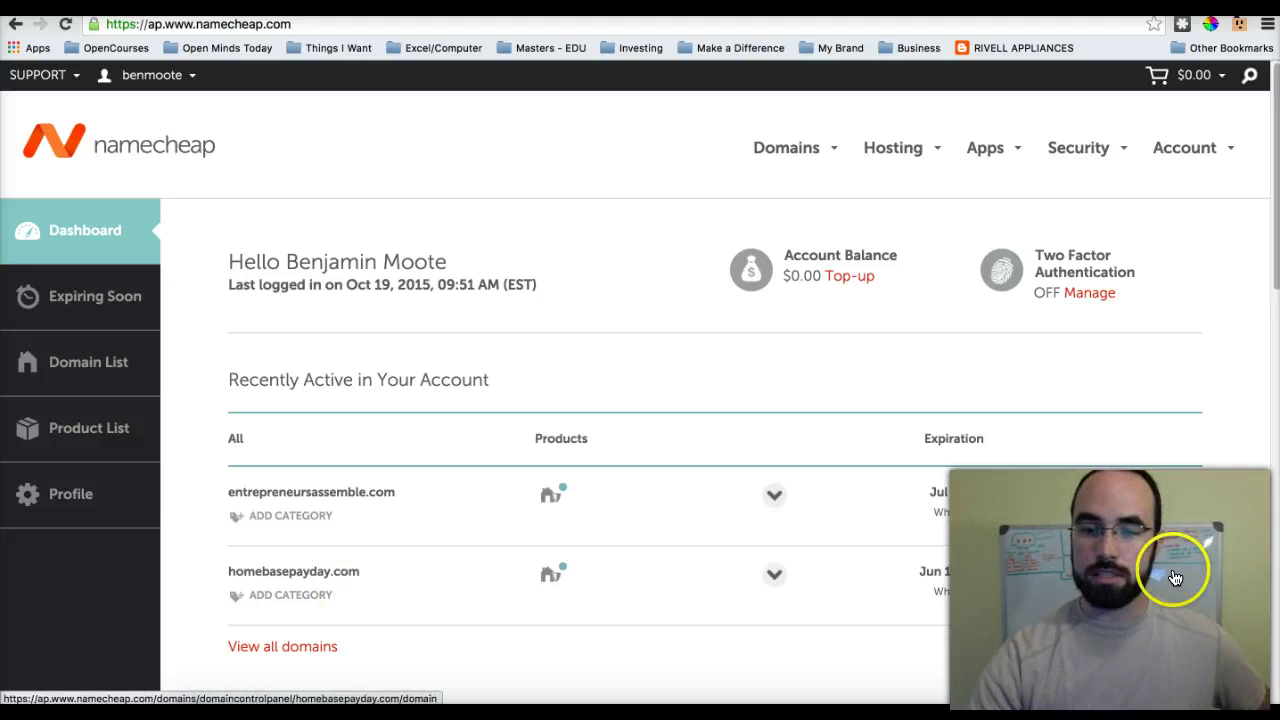
{"action": "left_click_drag", "start_coordinate": [371, 571], "coordinate": [313, 571]}
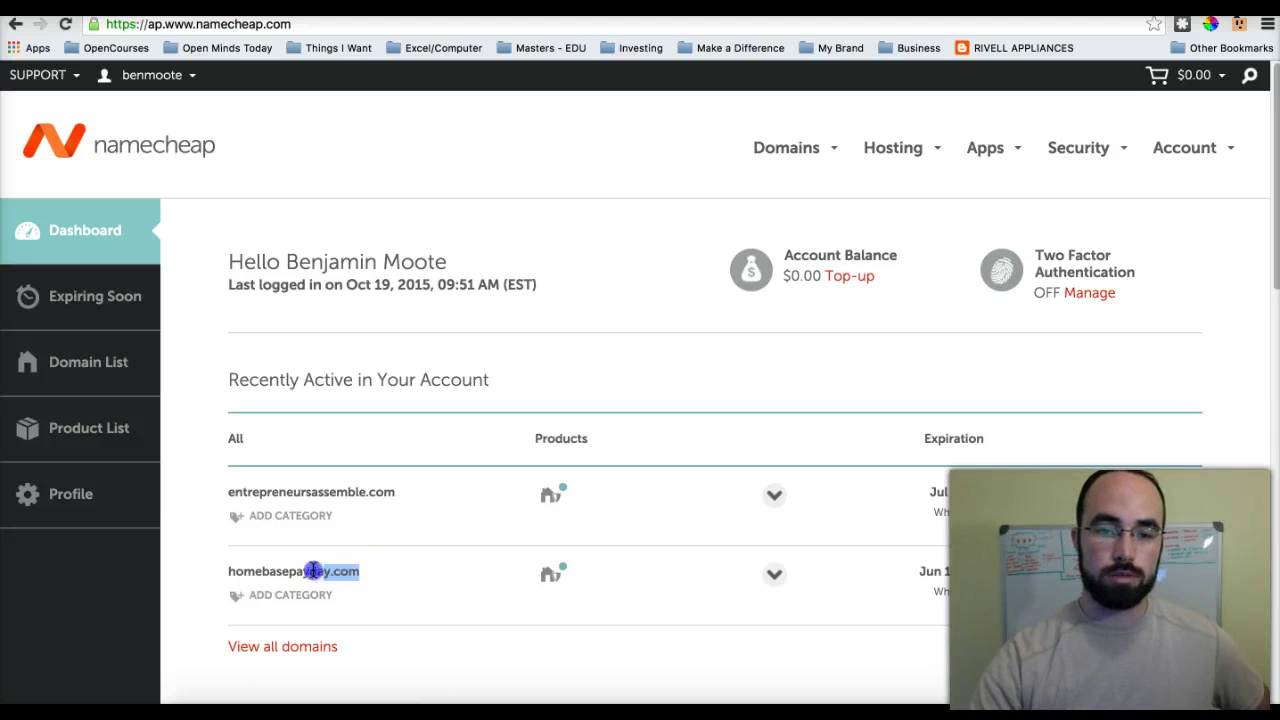
{"action": "right_click", "coordinate": [231, 571]}
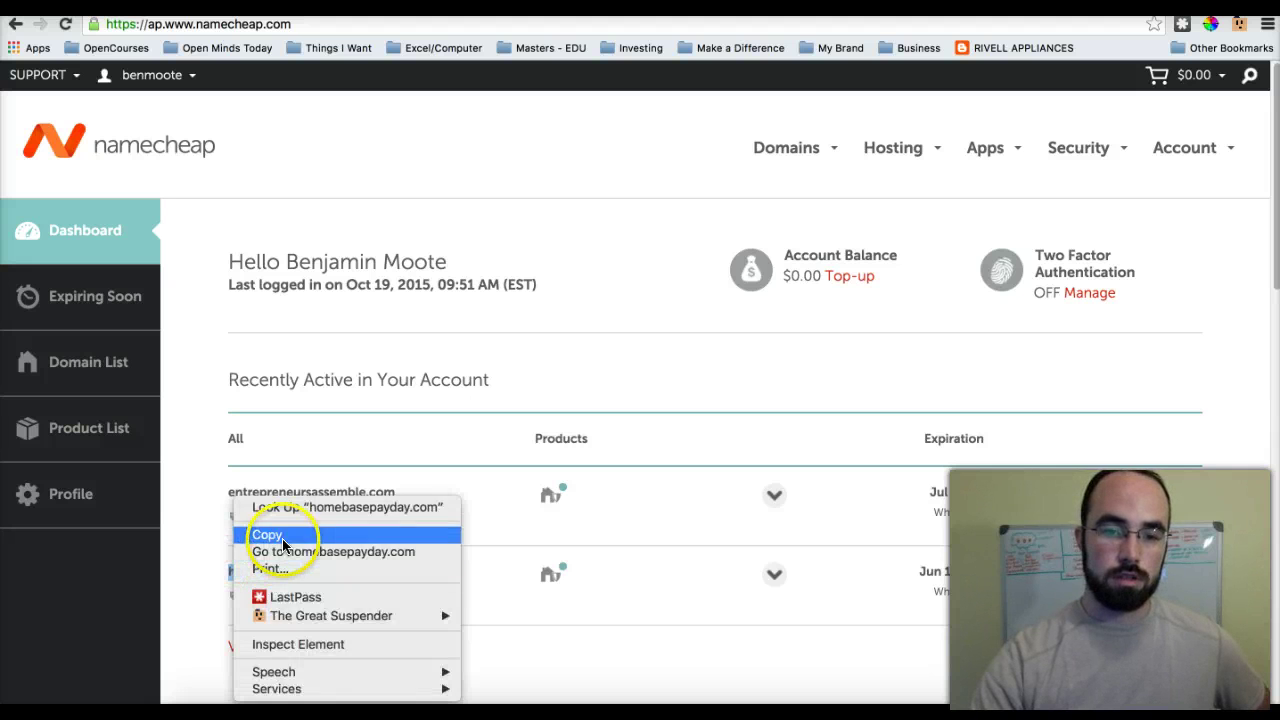
{"action": "left_click", "coordinate": [283, 531]}
Paste homebasepayday.com into Your Domain Name and add the domain
{"action": "key", "text": "ctrl+Tab"}
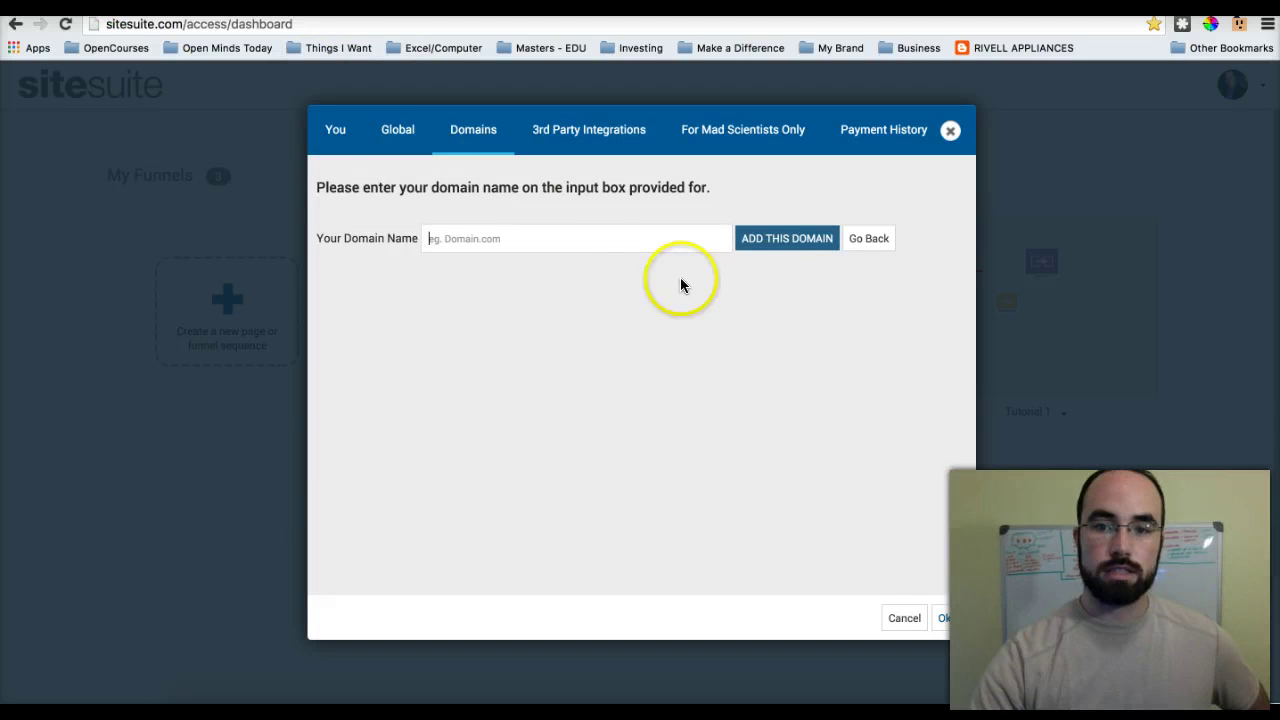
{"action": "right_click", "coordinate": [586, 238]}
{"action": "left_click", "coordinate": [669, 330]}
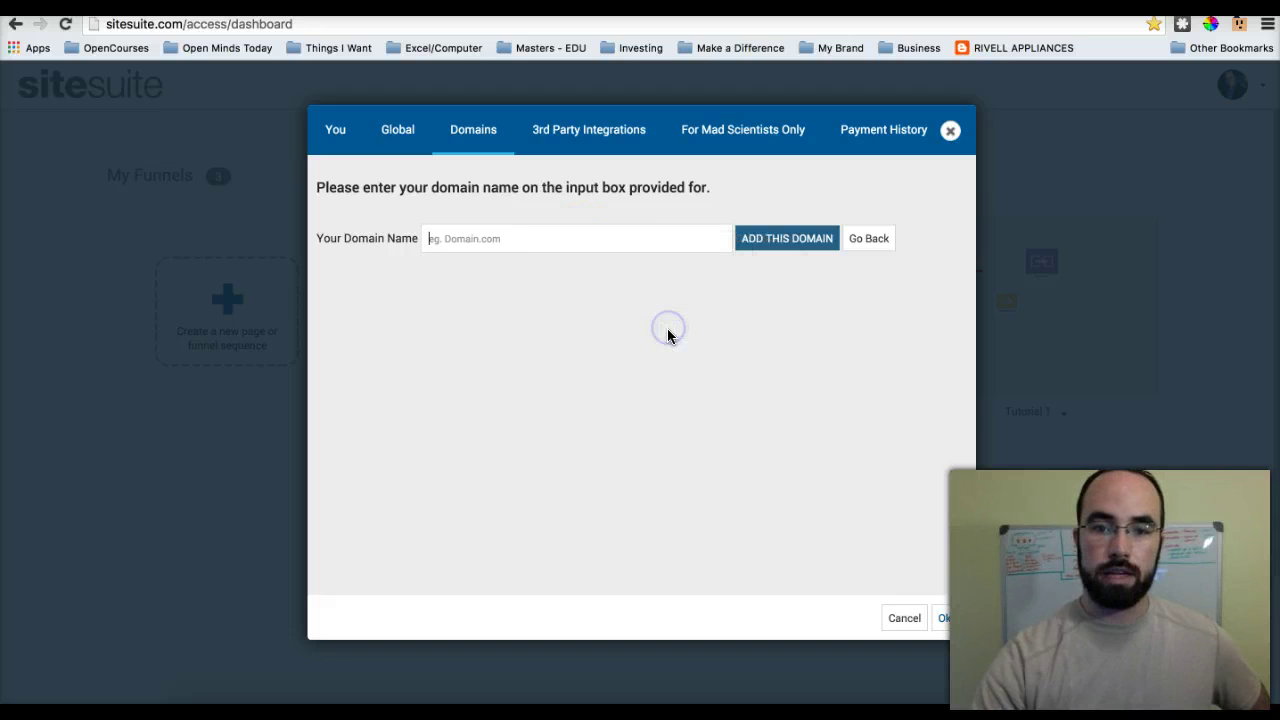
{"action": "left_click", "coordinate": [788, 246]}
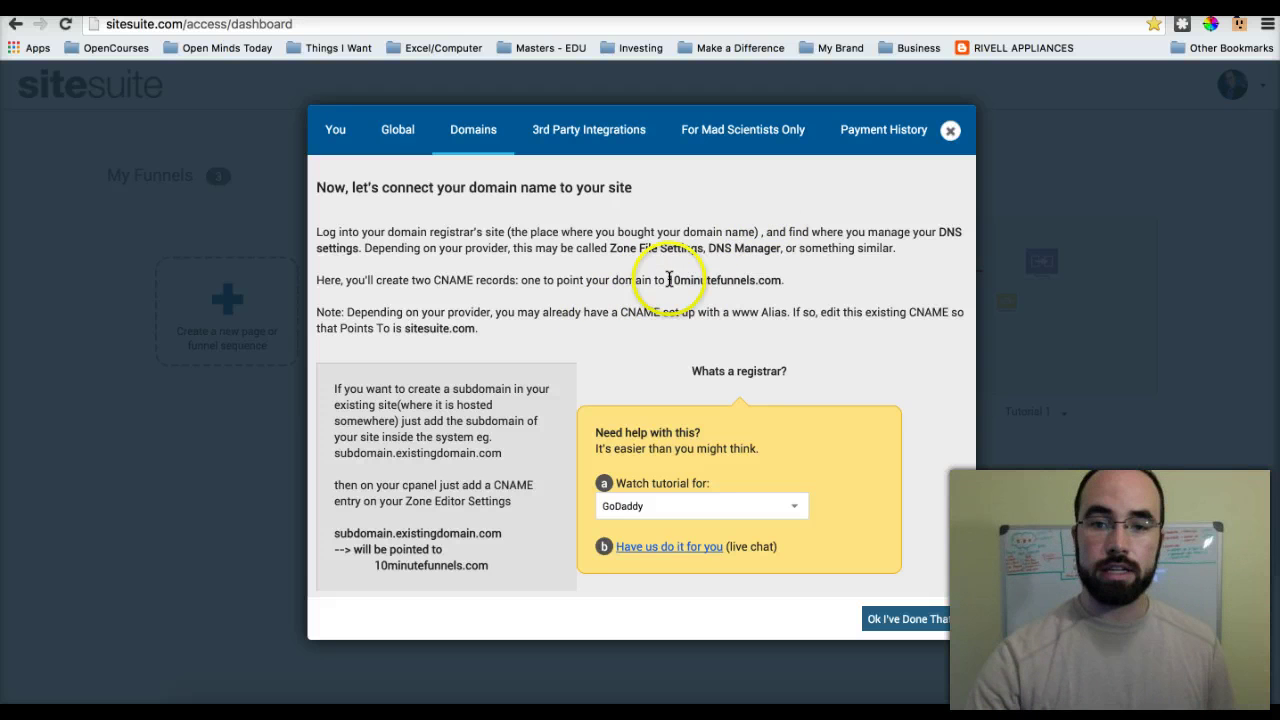
Copy sitesuite.com as the CNAME target from SiteSuite's setup instructions
{"action": "left_click_drag", "start_coordinate": [668, 277], "coordinate": [748, 281]}
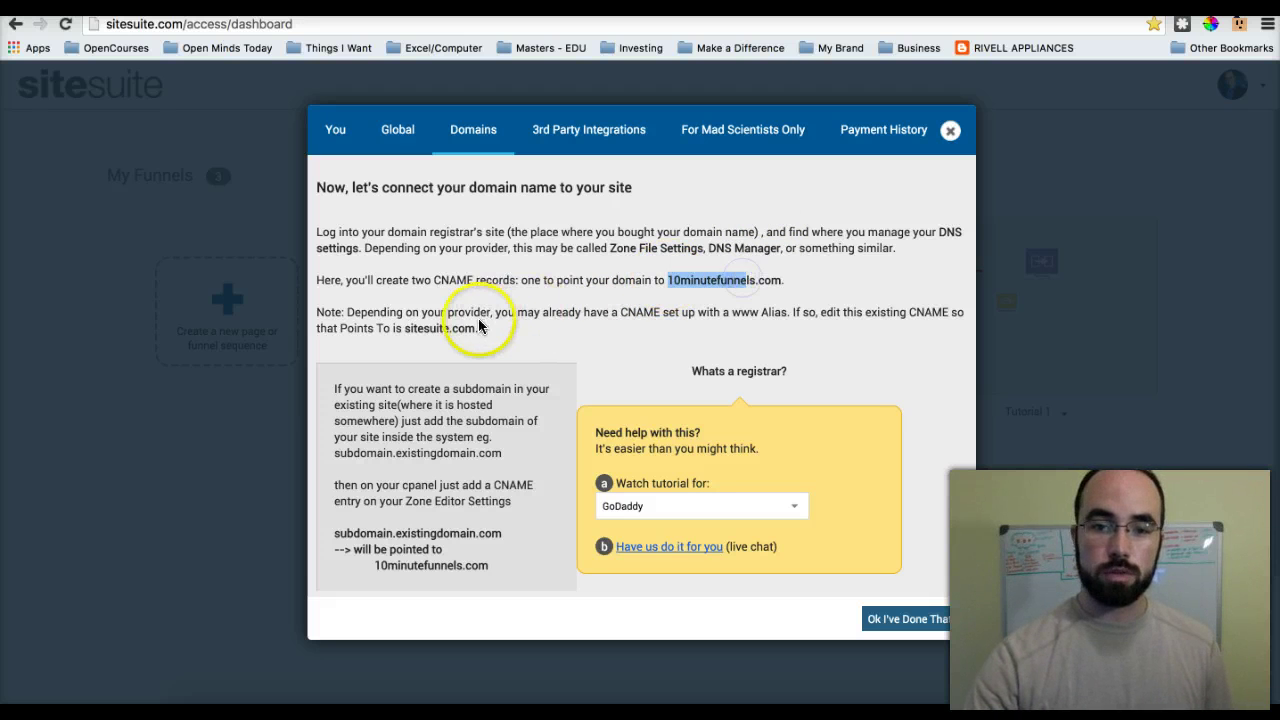
{"action": "left_click_drag", "start_coordinate": [471, 323], "coordinate": [437, 325]}
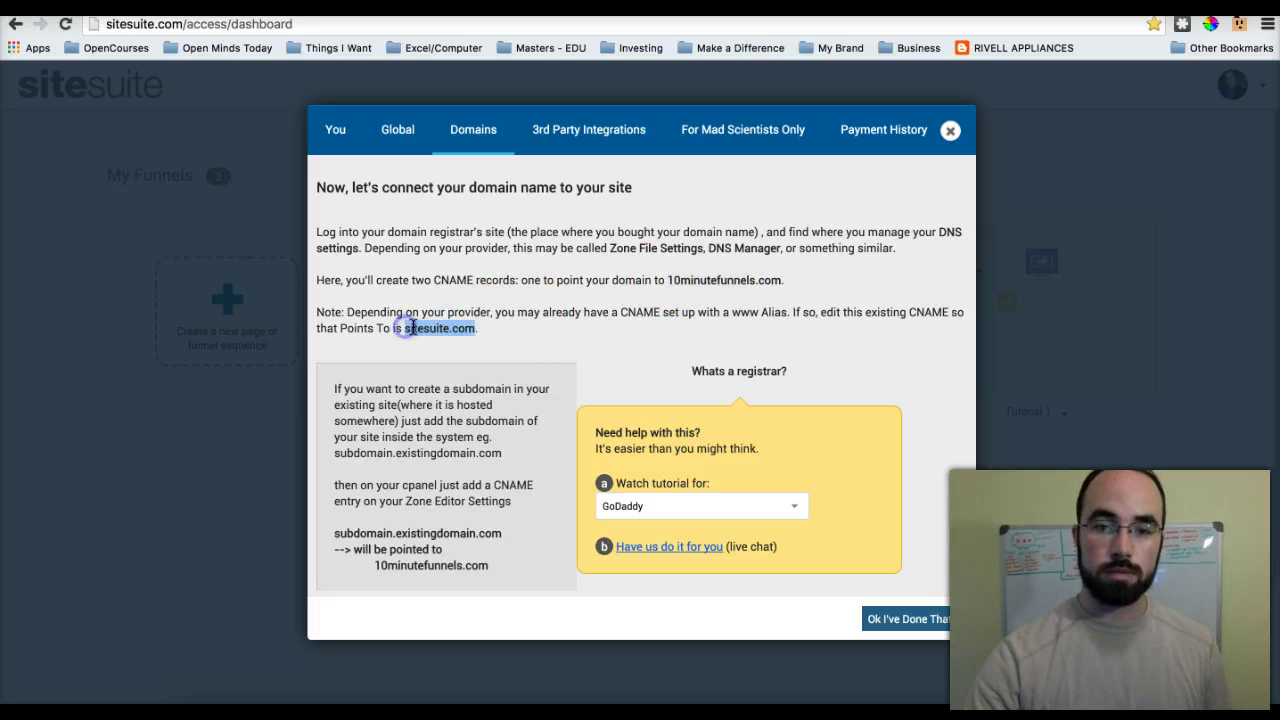
{"action": "right_click", "coordinate": [412, 328]}
{"action": "left_click", "coordinate": [457, 363]}
{"action": "left_click", "coordinate": [540, 335]}
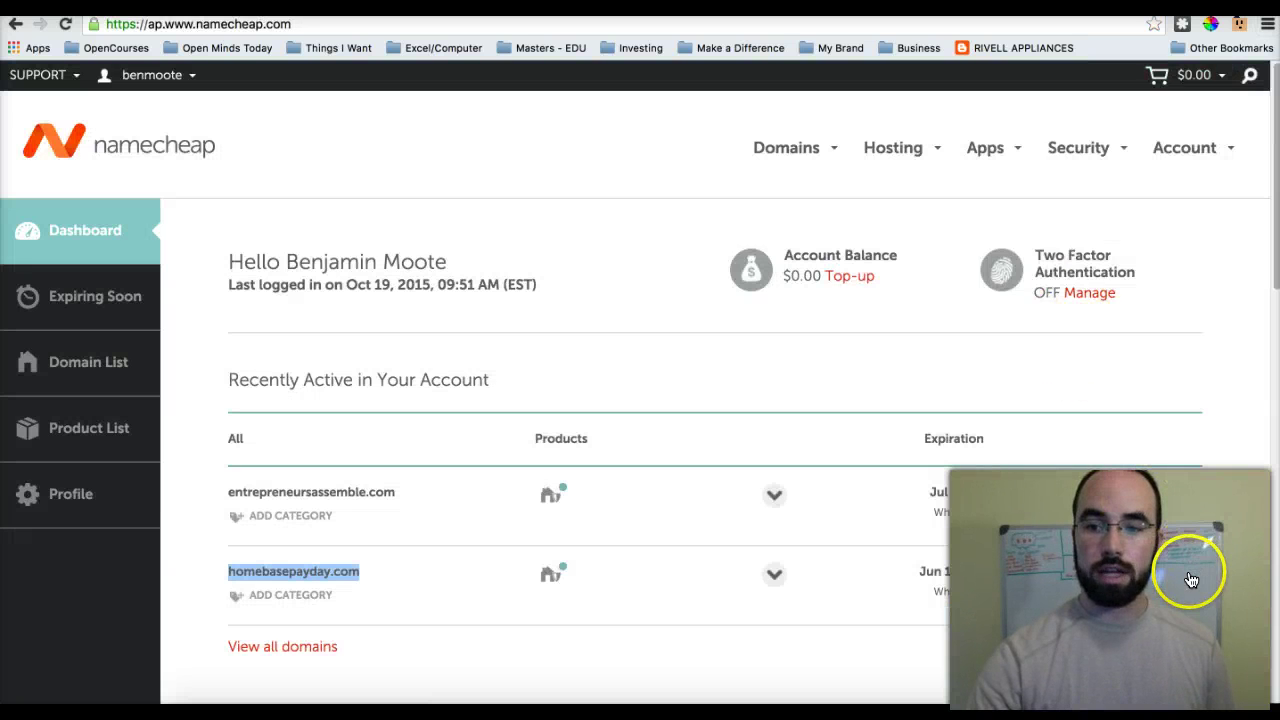
Open homebasepayday.com's Advanced DNS host records and keep the www record as a CNAME
{"action": "left_click", "coordinate": [1191, 580]}
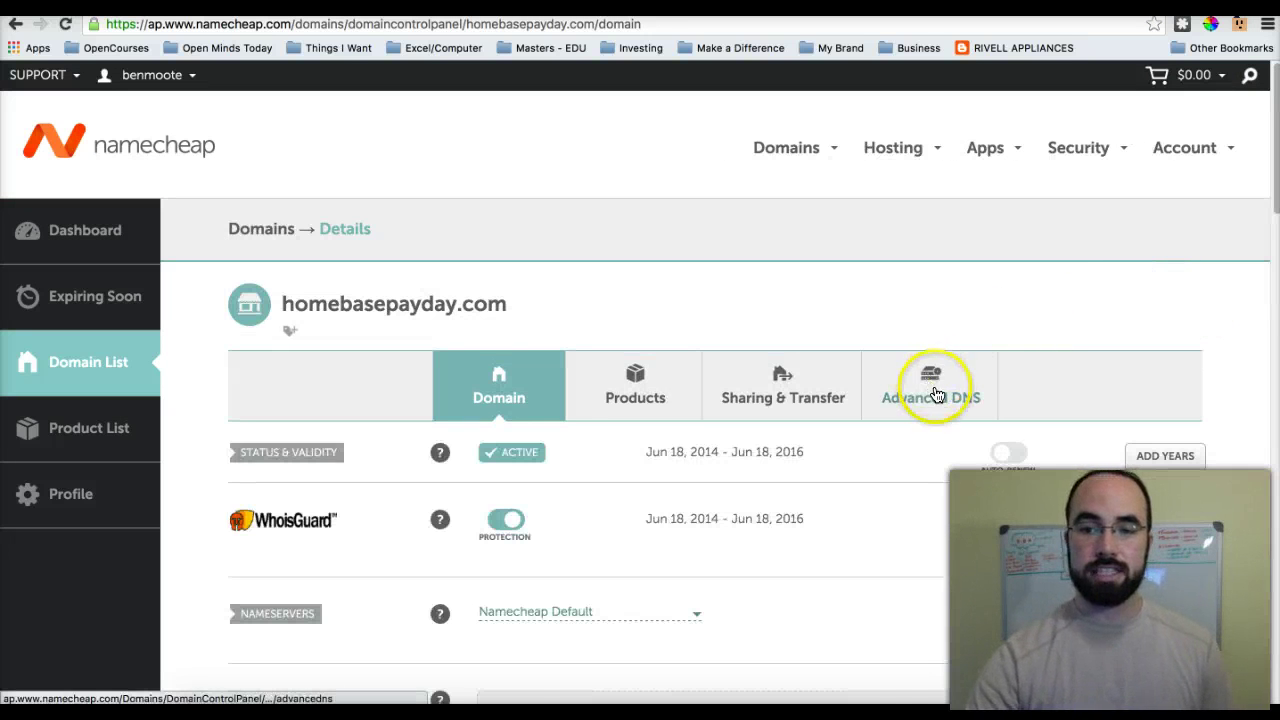
{"action": "left_click", "coordinate": [936, 396]}
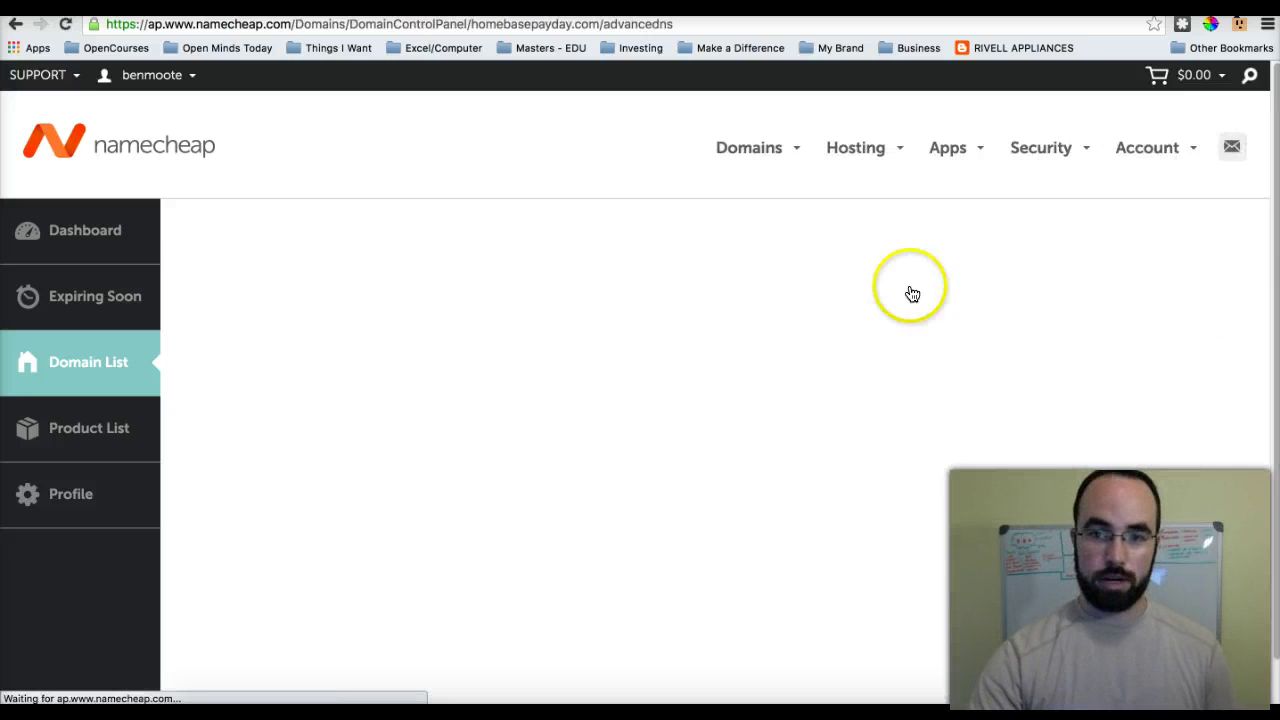
{"action": "scroll", "coordinate": [1237, 390], "scroll_direction": "down", "scroll_amount": 2}
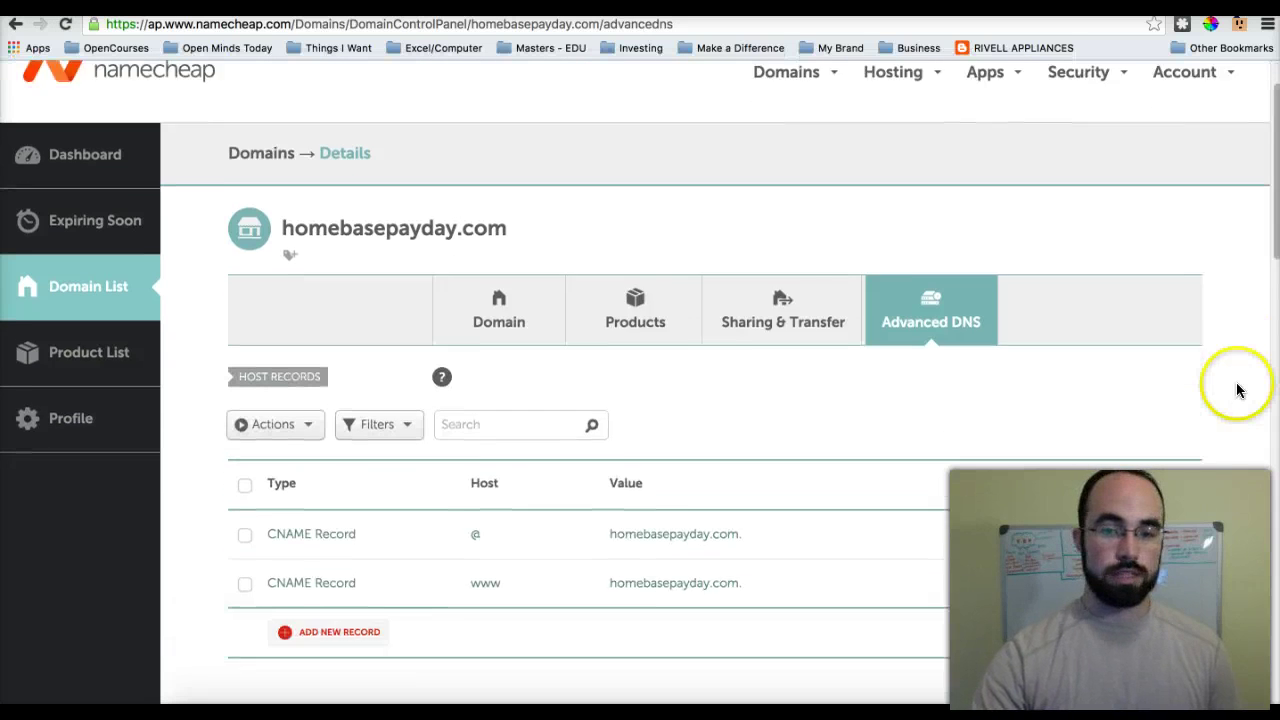
{"action": "scroll", "coordinate": [1237, 390], "scroll_direction": "down", "scroll_amount": 1}
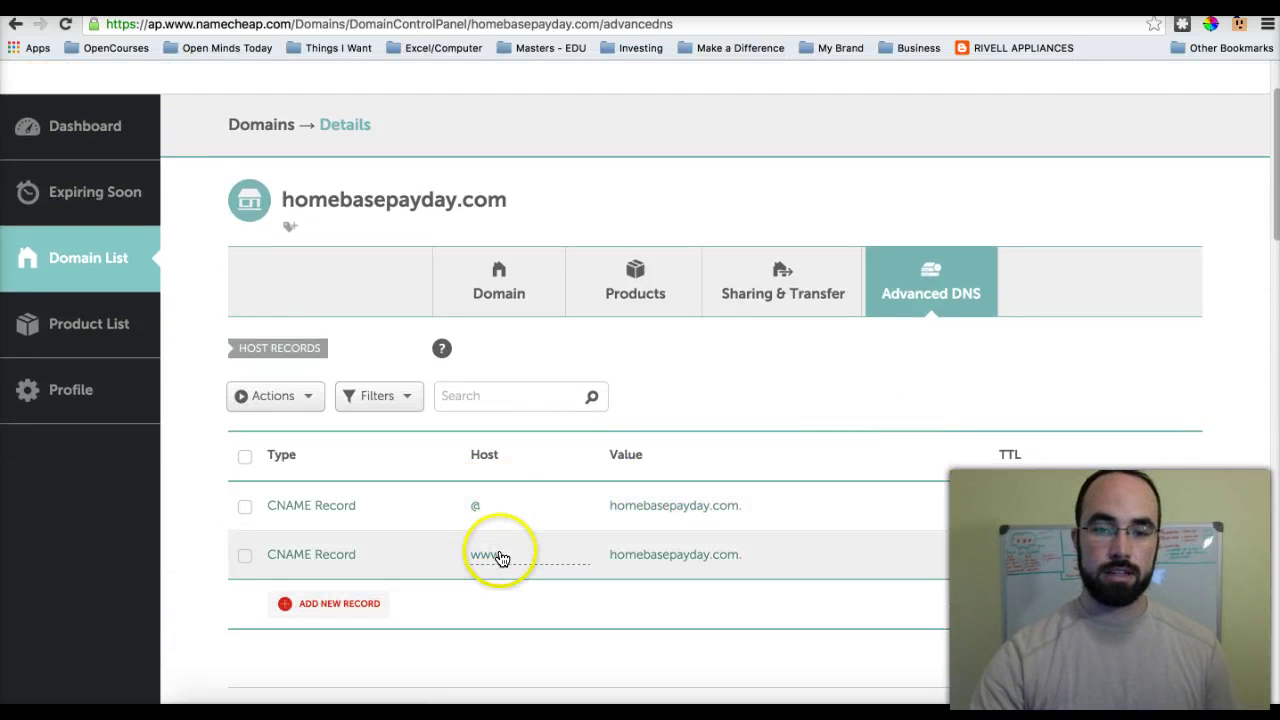
{"action": "left_click", "coordinate": [338, 555]}
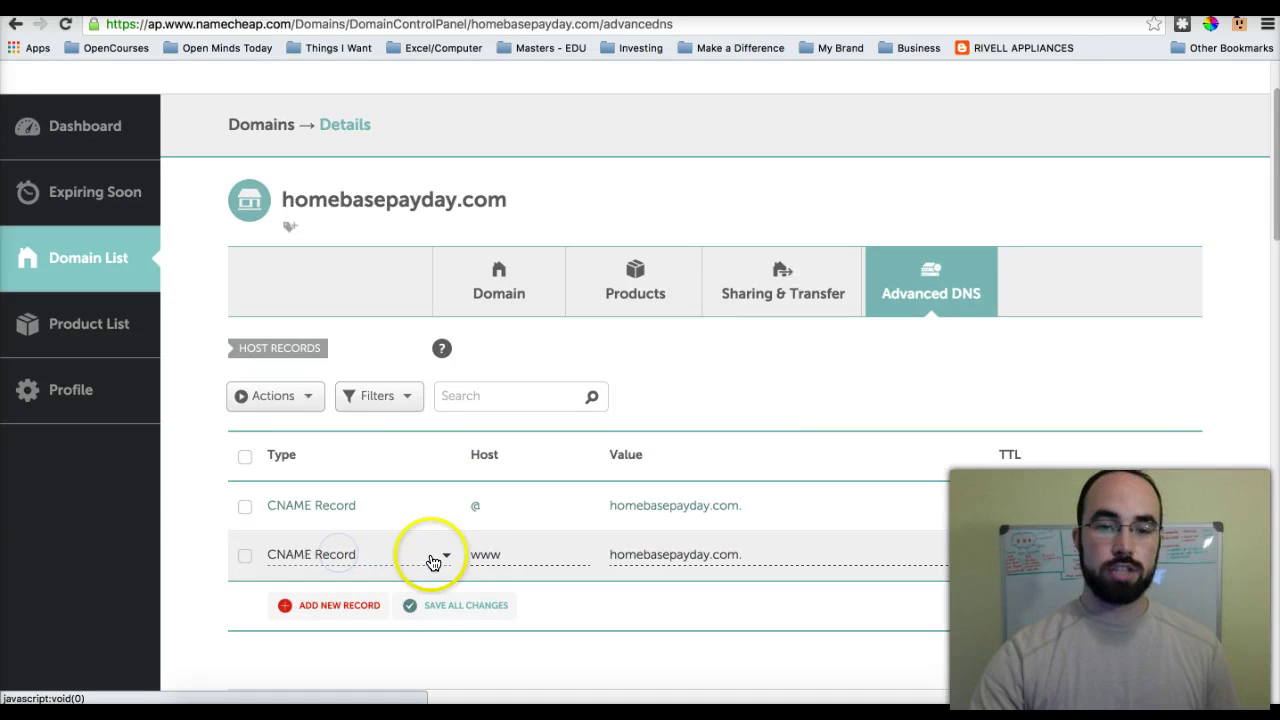
{"action": "left_click", "coordinate": [443, 557]}
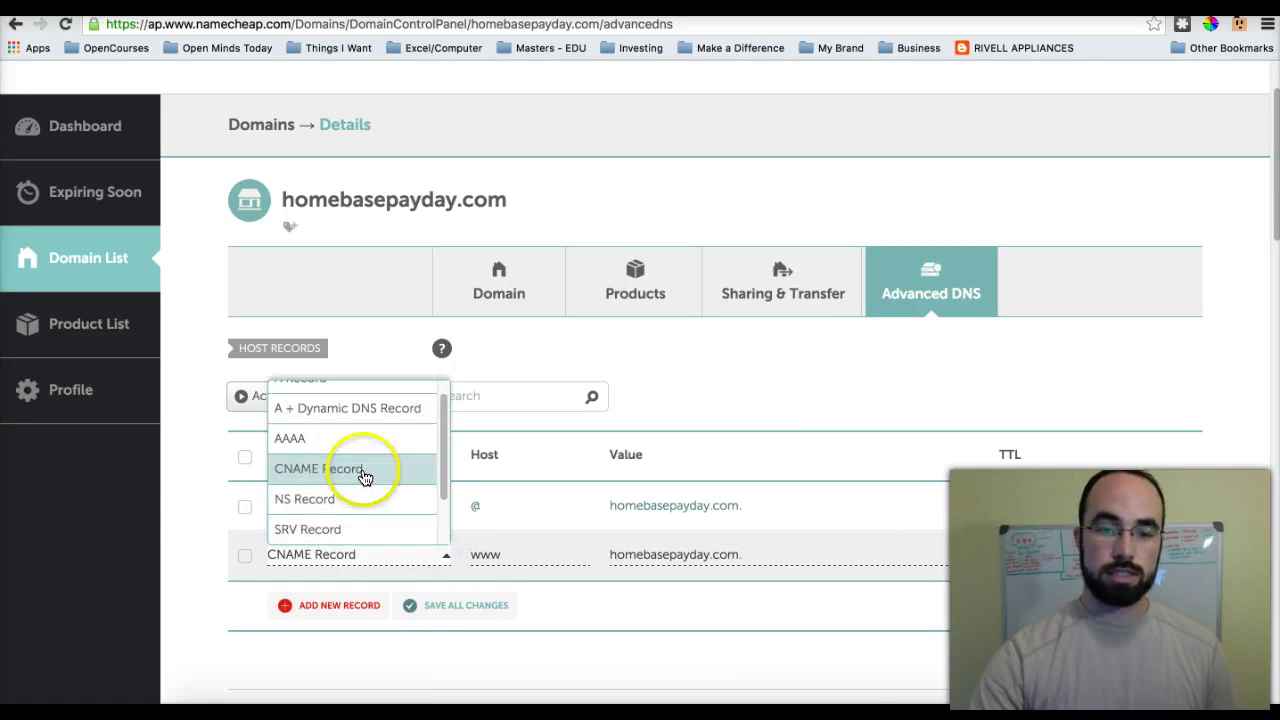
{"action": "left_click", "coordinate": [362, 475]}
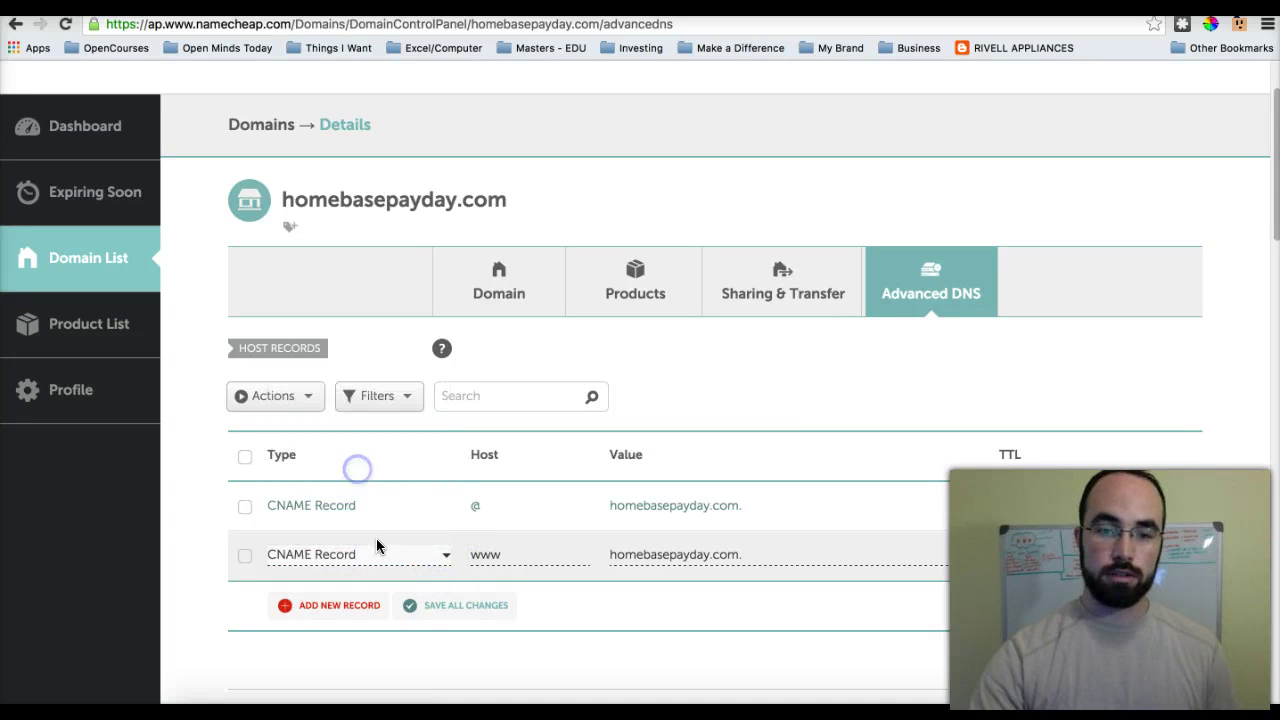
Set the @ CNAME record's value to sitesuite.com
{"action": "double_click", "coordinate": [653, 505]}
{"action": "right_click", "coordinate": [655, 503]}
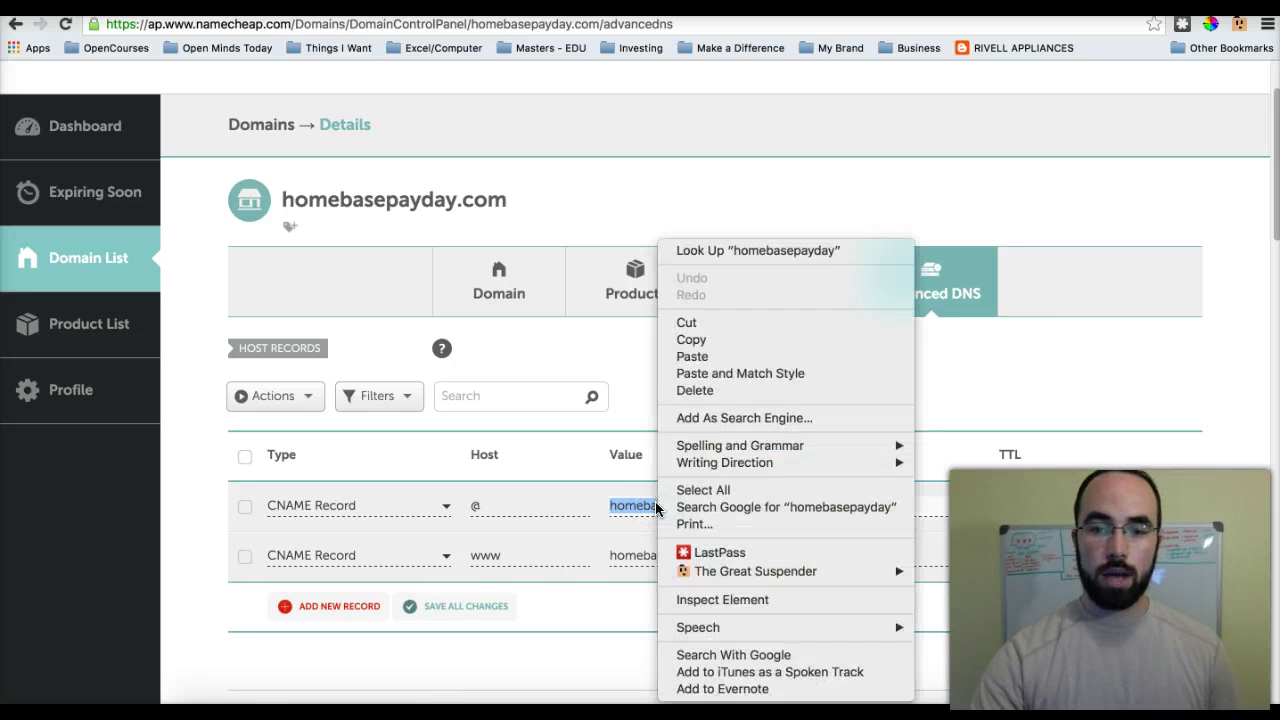
{"action": "left_click", "coordinate": [692, 358]}
{"action": "left_click", "coordinate": [700, 507]}
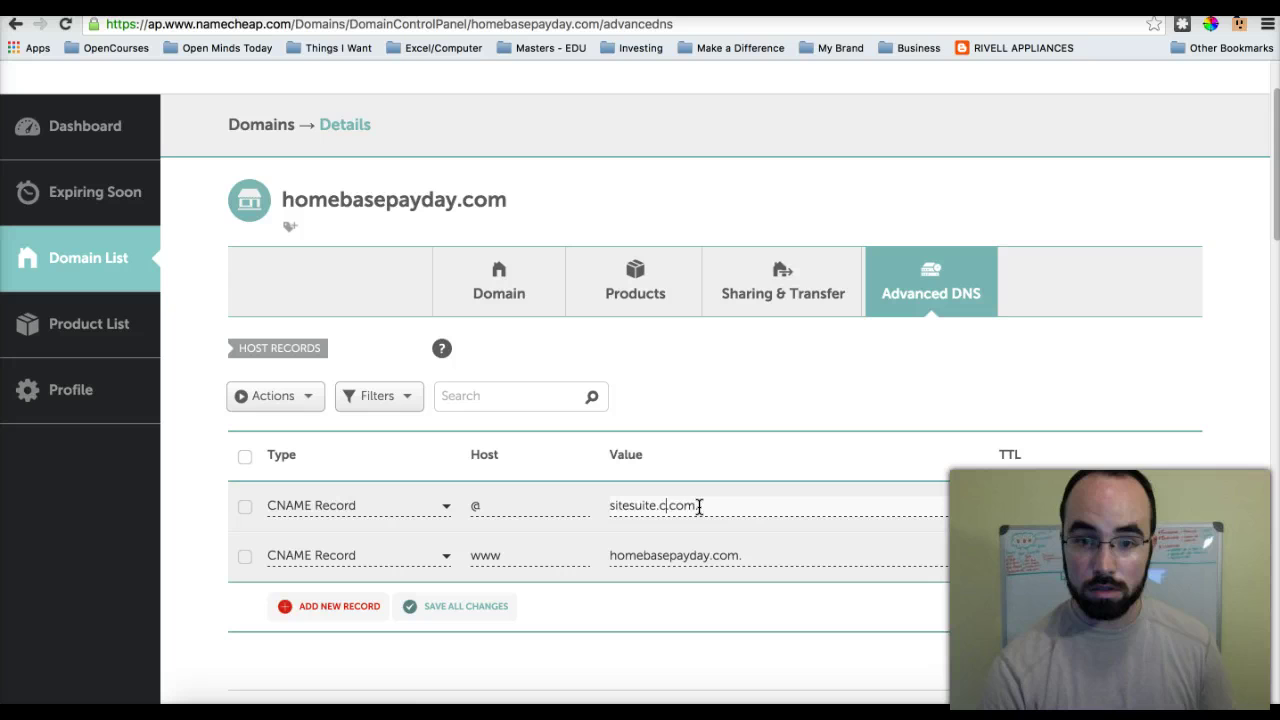
Replace the www CNAME value with sitesuite.com and save all DNS changes
{"action": "left_click", "coordinate": [737, 548]}
{"action": "double_click", "coordinate": [694, 552]}
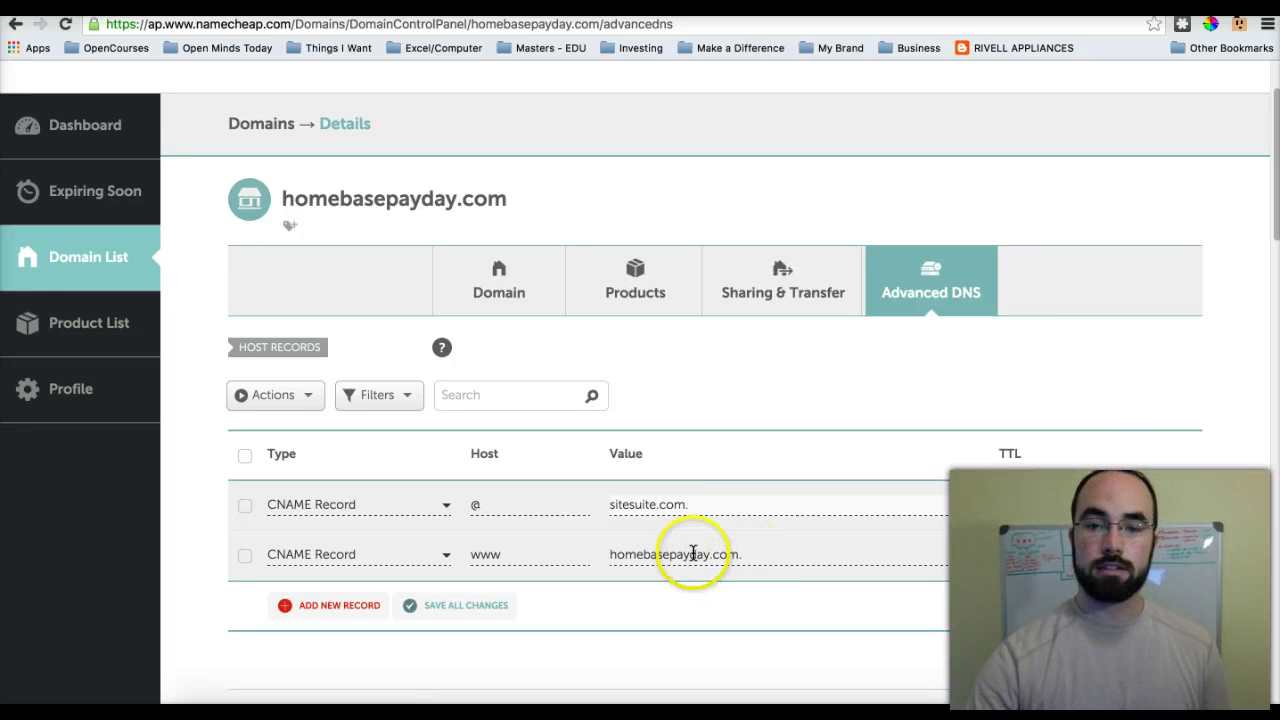
{"action": "left_click_drag", "start_coordinate": [742, 552], "coordinate": [585, 552]}
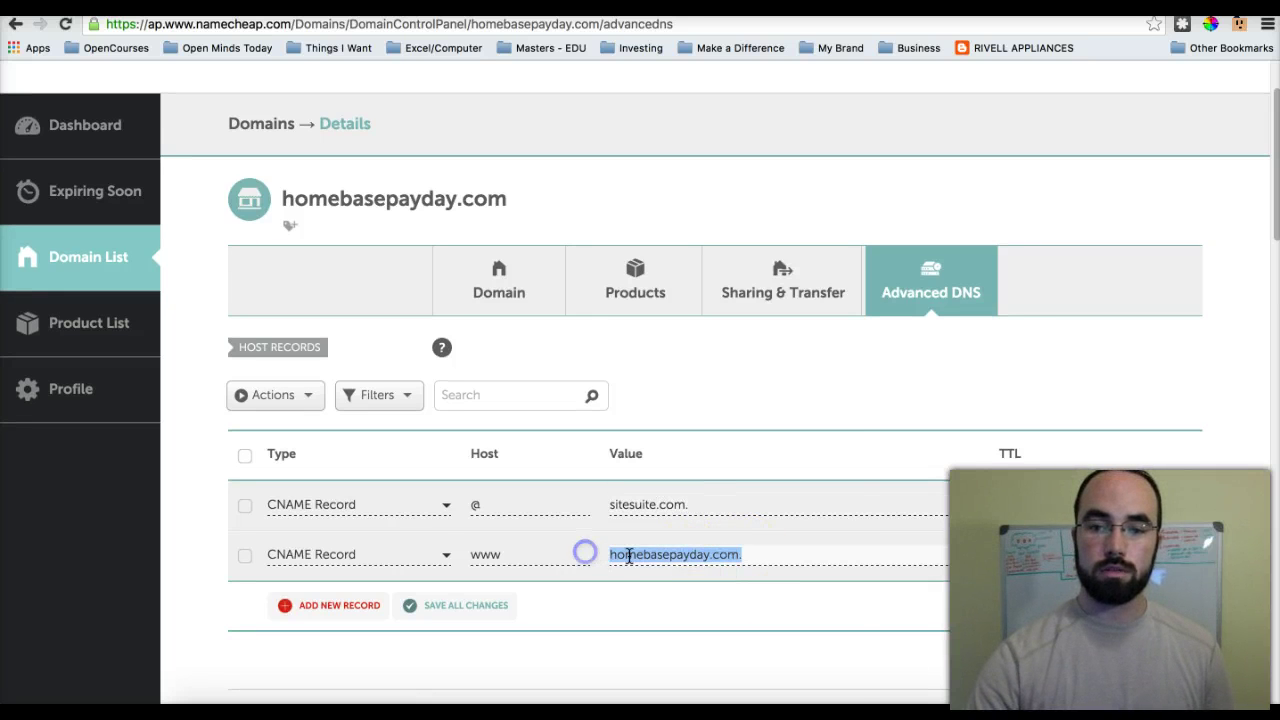
{"action": "right_click", "coordinate": [629, 557]}
{"action": "left_click", "coordinate": [703, 399]}
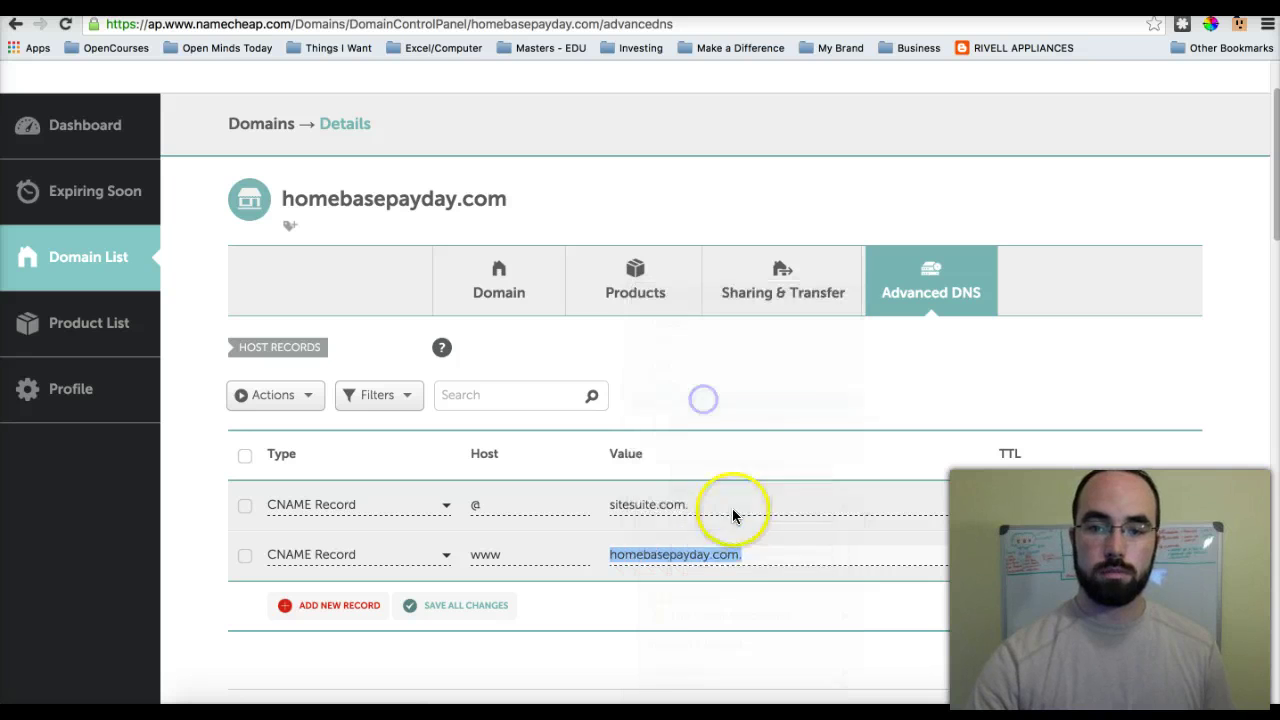
{"action": "left_click", "coordinate": [722, 503]}
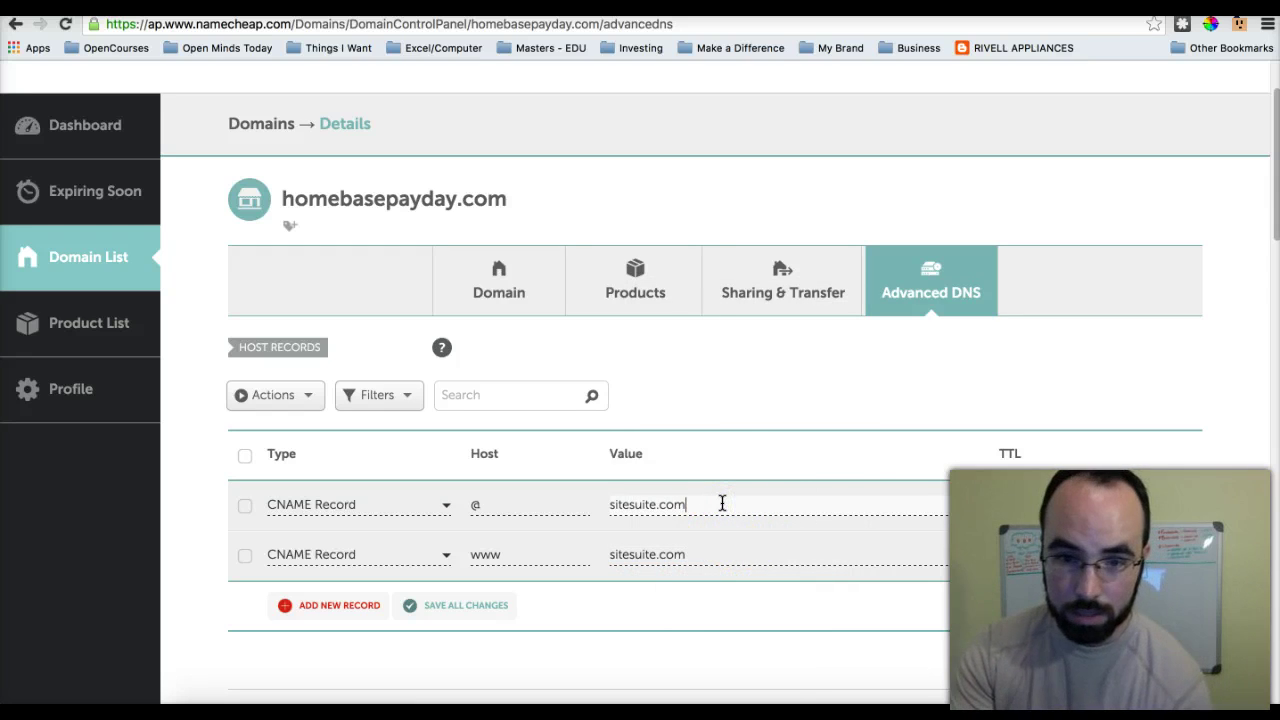
{"action": "left_click", "coordinate": [727, 447]}
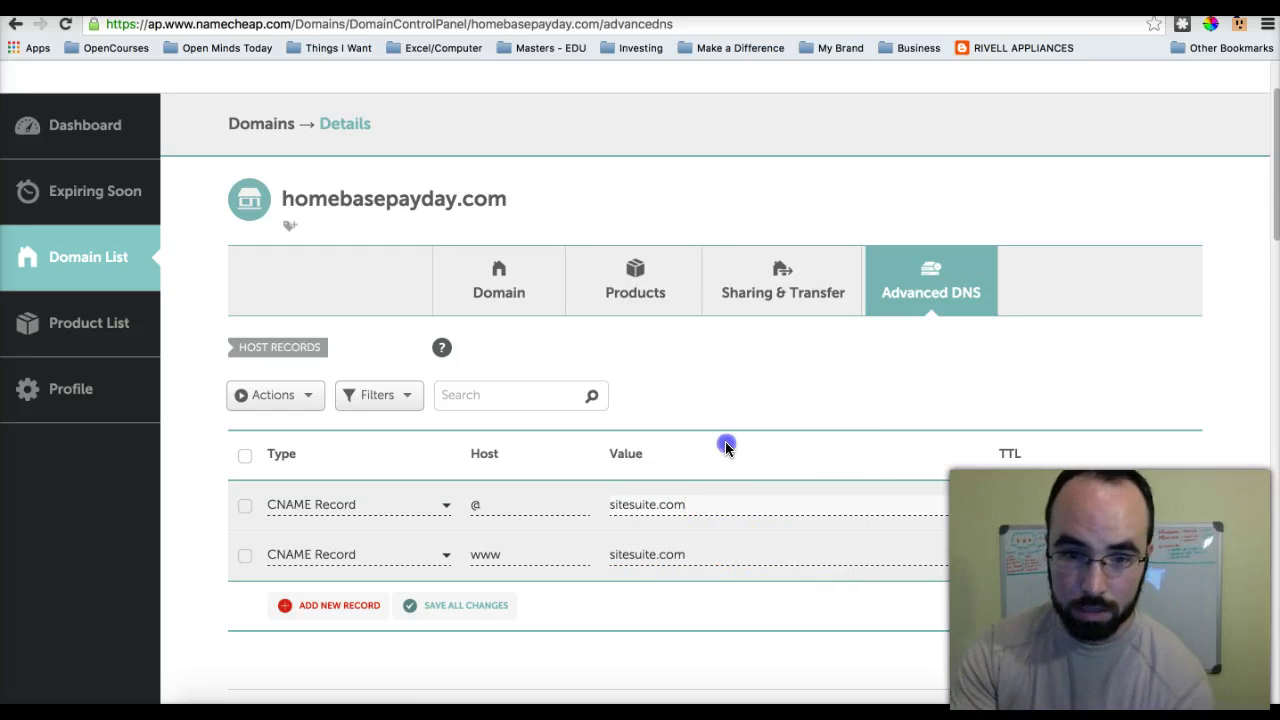
{"action": "left_click", "coordinate": [456, 606]}
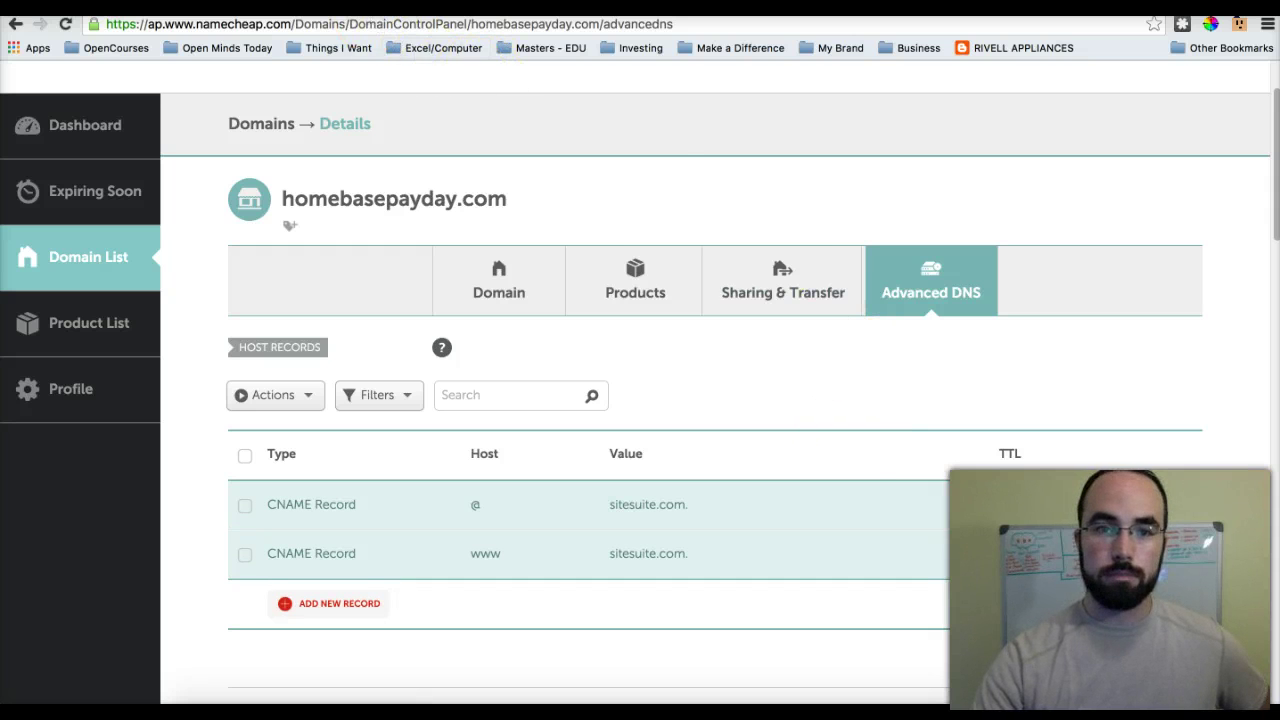
Confirm in SiteSuite that the domain's CNAME records have been set up
{"action": "key", "text": "ctrl+Tab"}
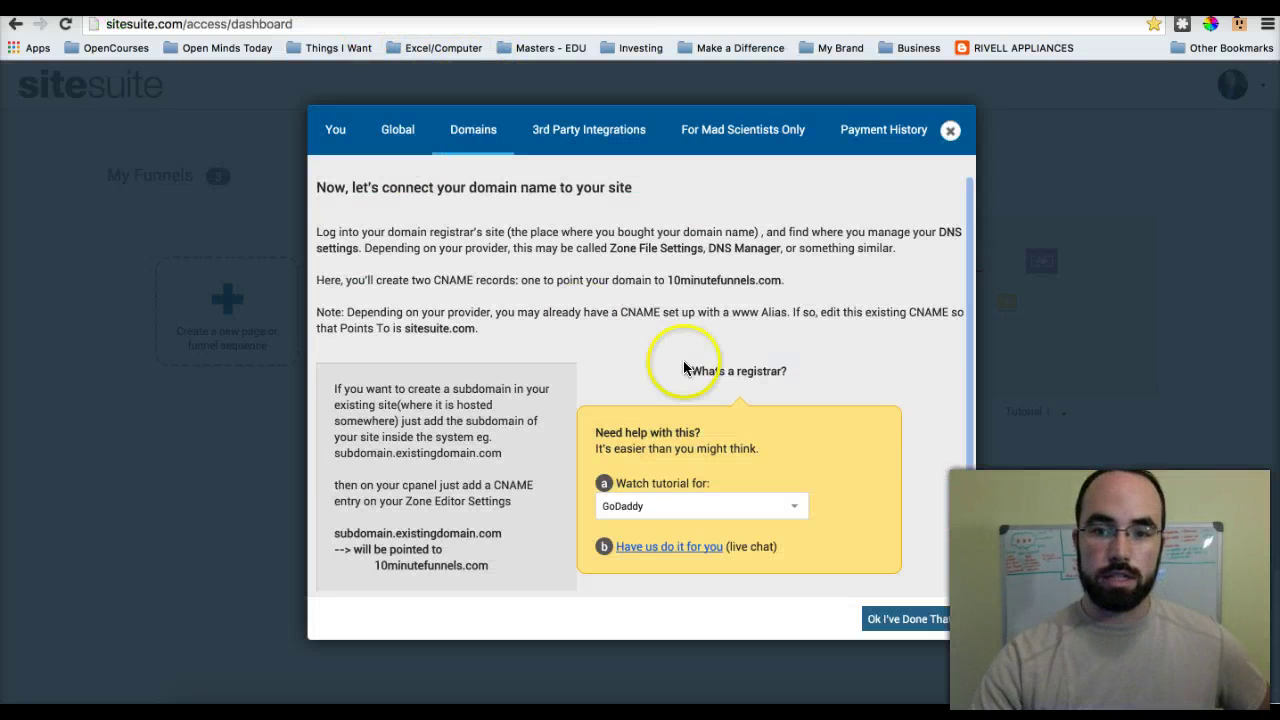
{"action": "left_click", "coordinate": [797, 506]}
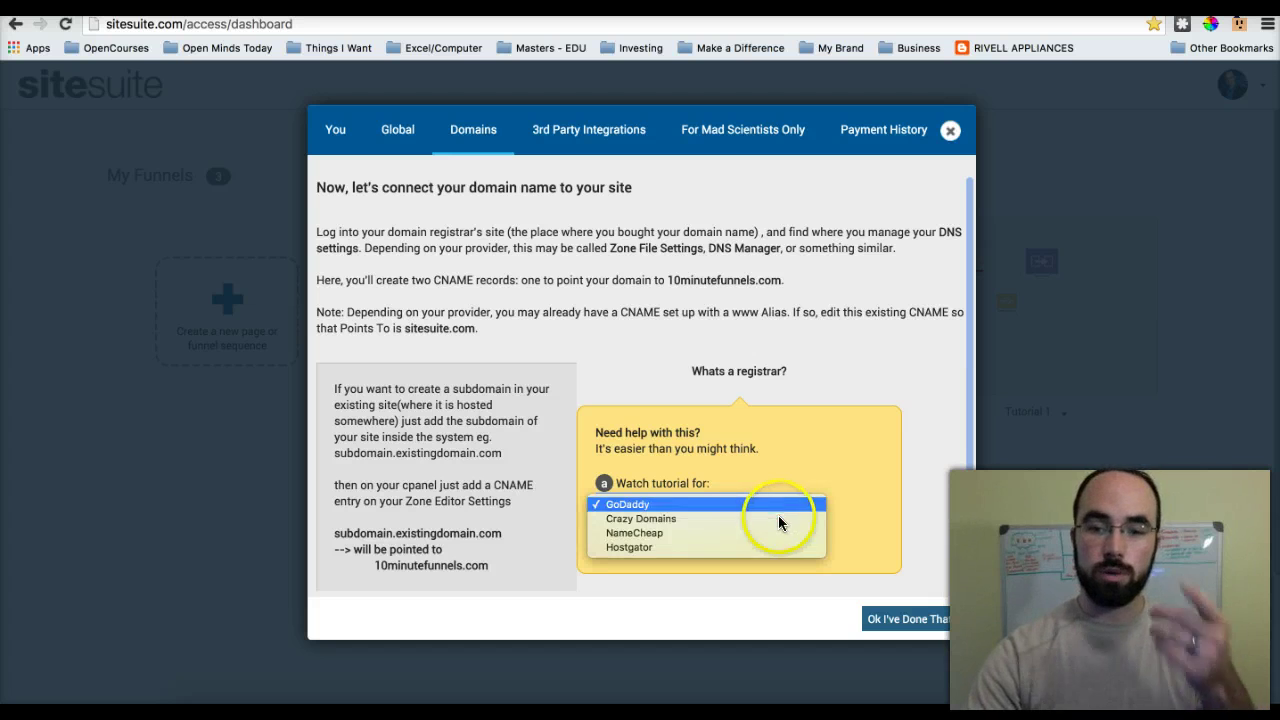
{"action": "left_click", "coordinate": [881, 461]}
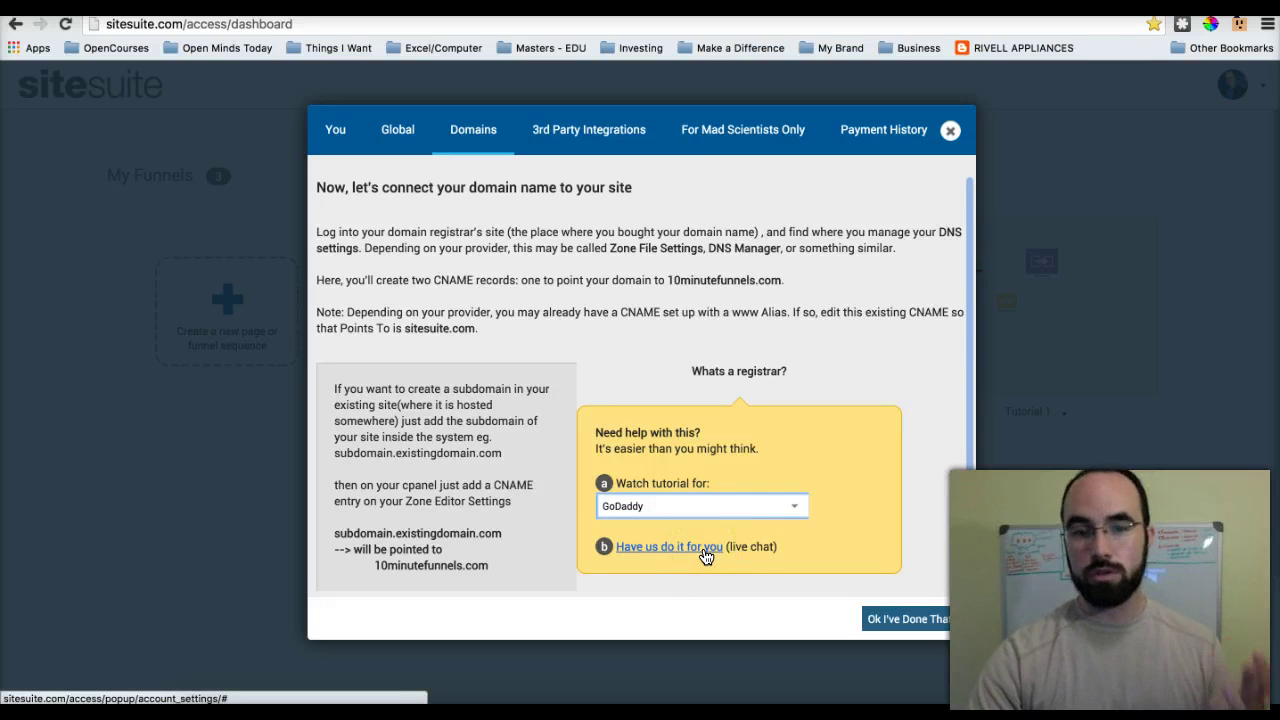
{"action": "left_click", "coordinate": [910, 619]}
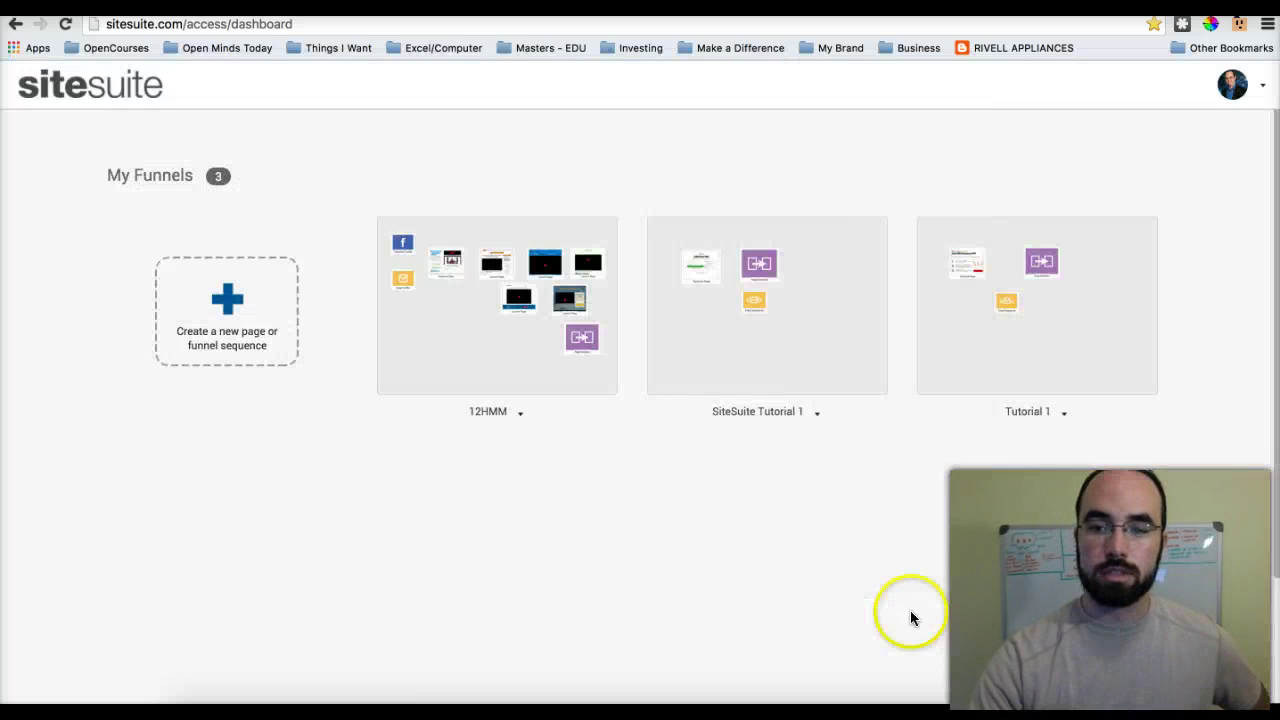
Verify homebasepayday.com is listed as Ready under Domains, then start a new page or funnel
{"action": "left_click", "coordinate": [1248, 91]}
{"action": "left_click", "coordinate": [1155, 263]}
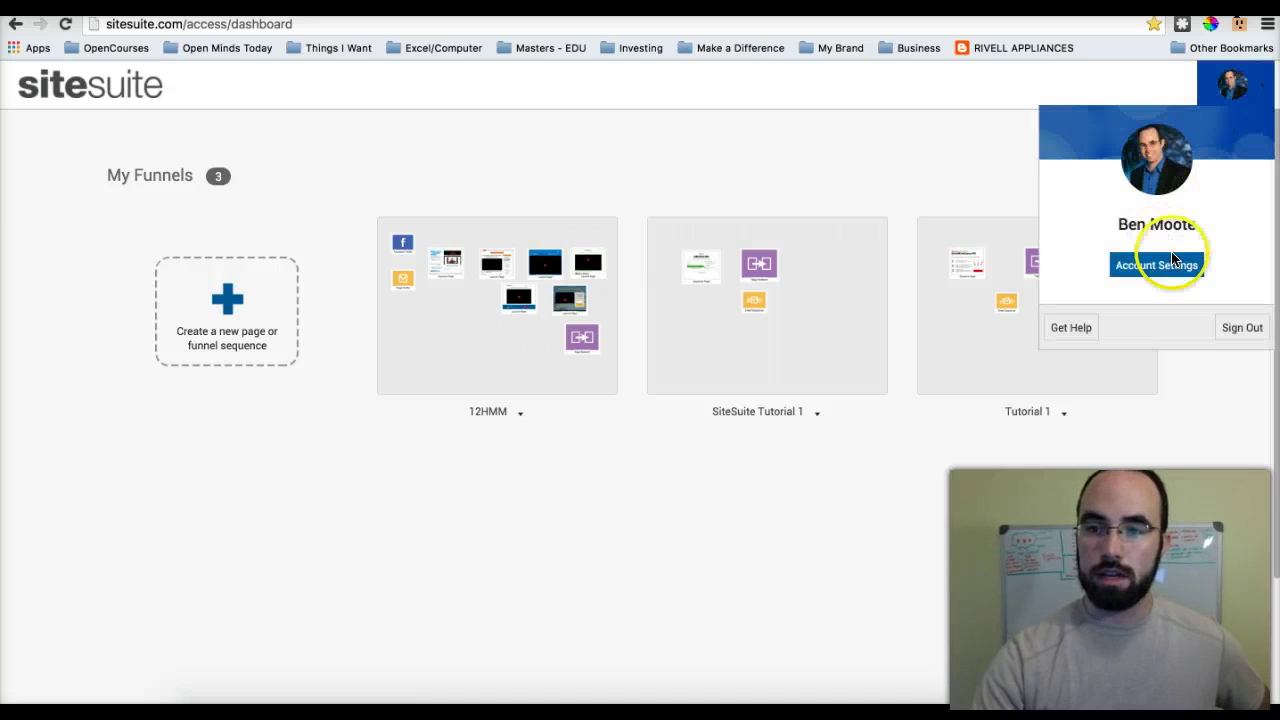
{"action": "left_click", "coordinate": [475, 130]}
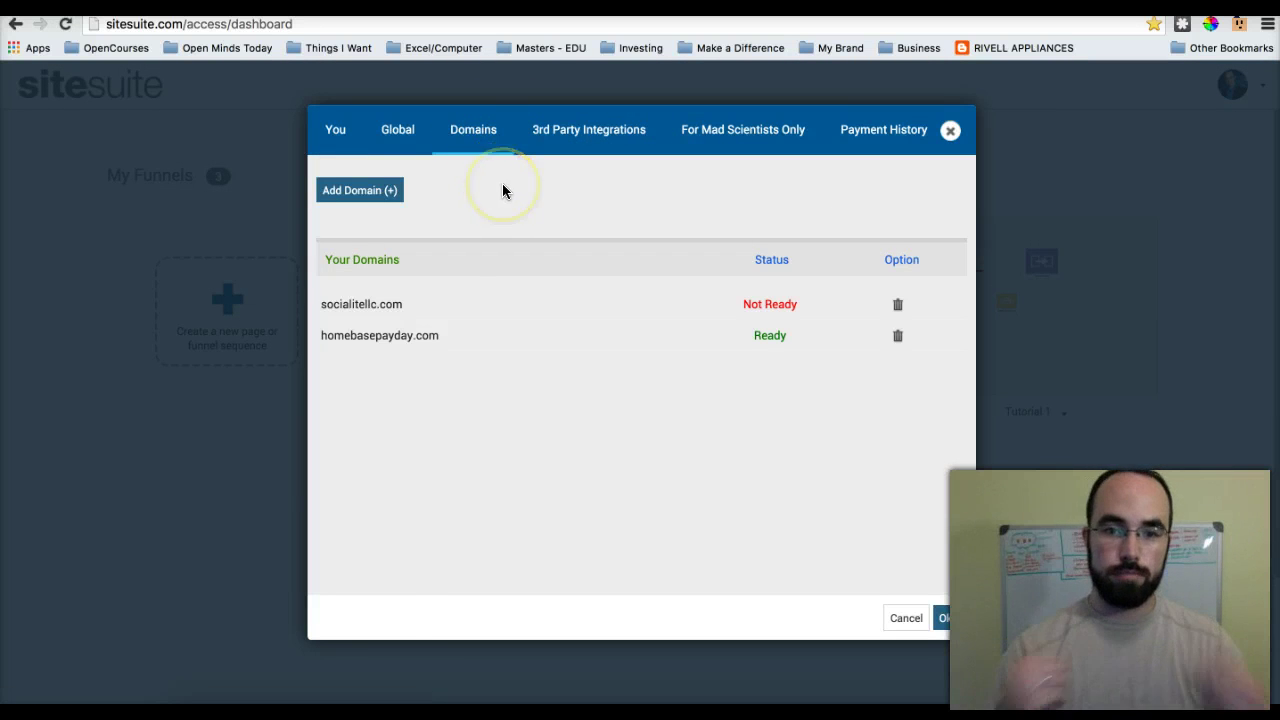
{"action": "left_click_drag", "start_coordinate": [346, 338], "coordinate": [453, 341]}
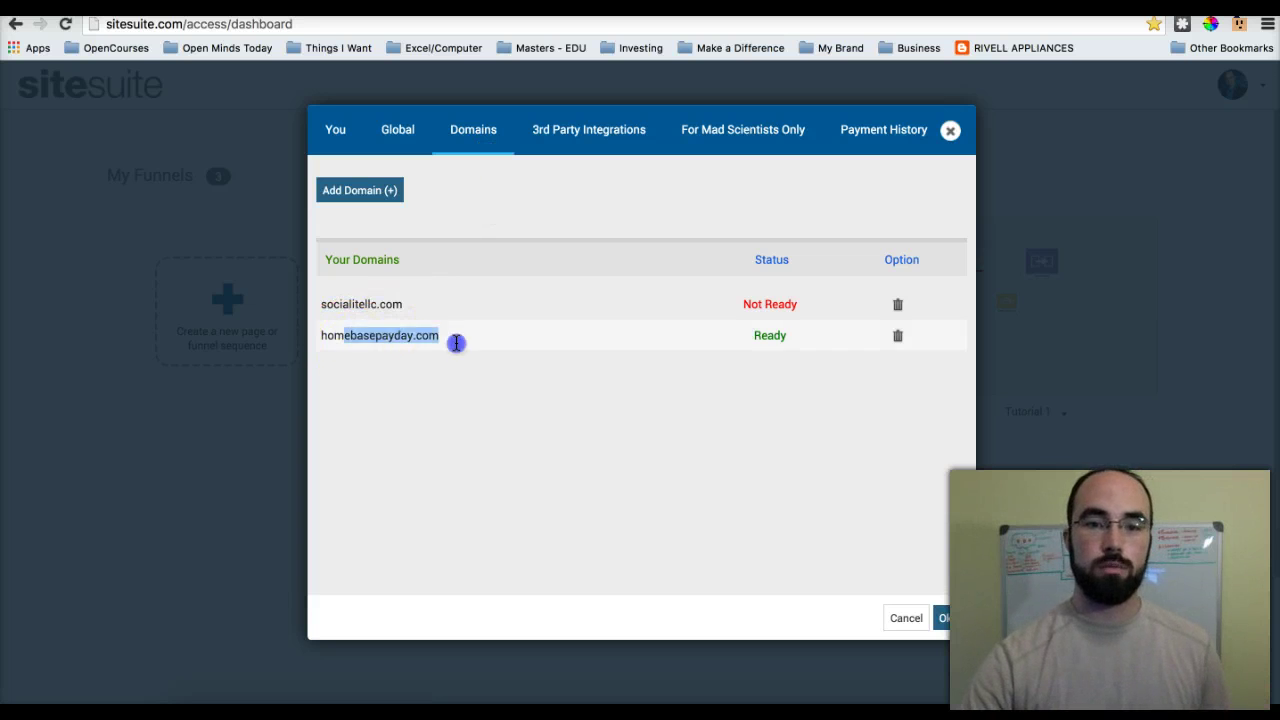
{"action": "left_click", "coordinate": [465, 358]}
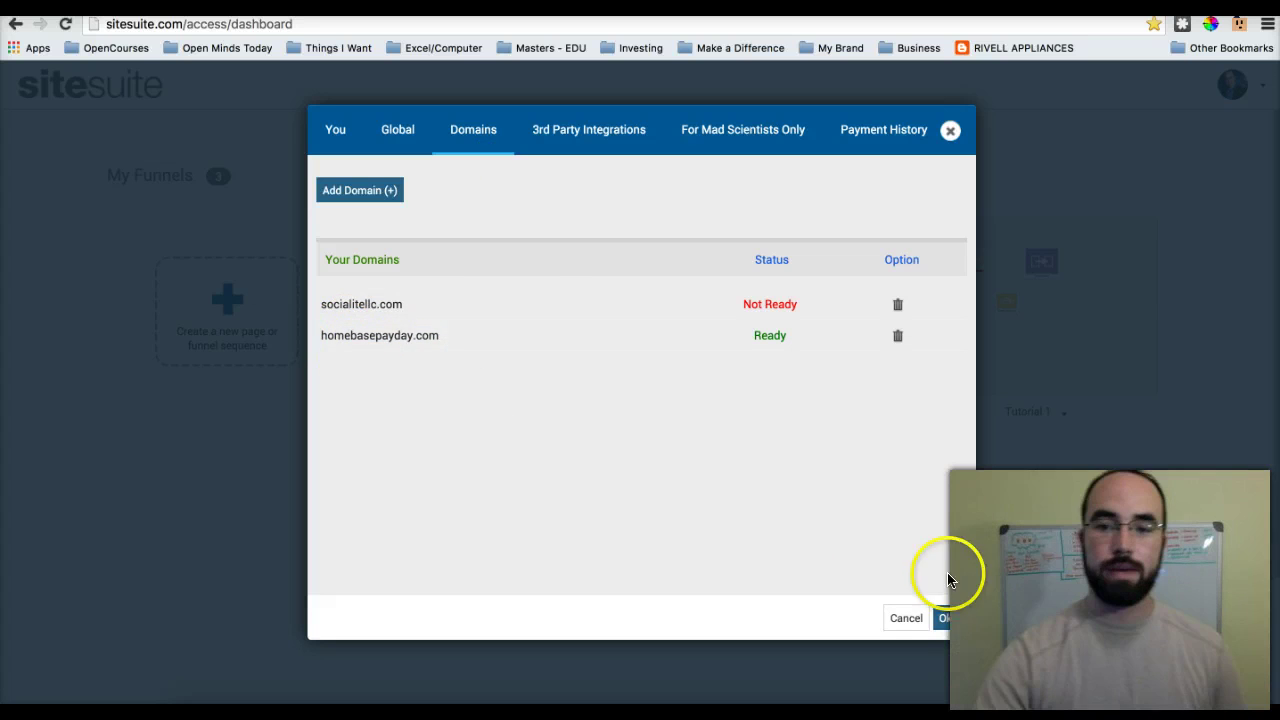
{"action": "left_click", "coordinate": [944, 617]}
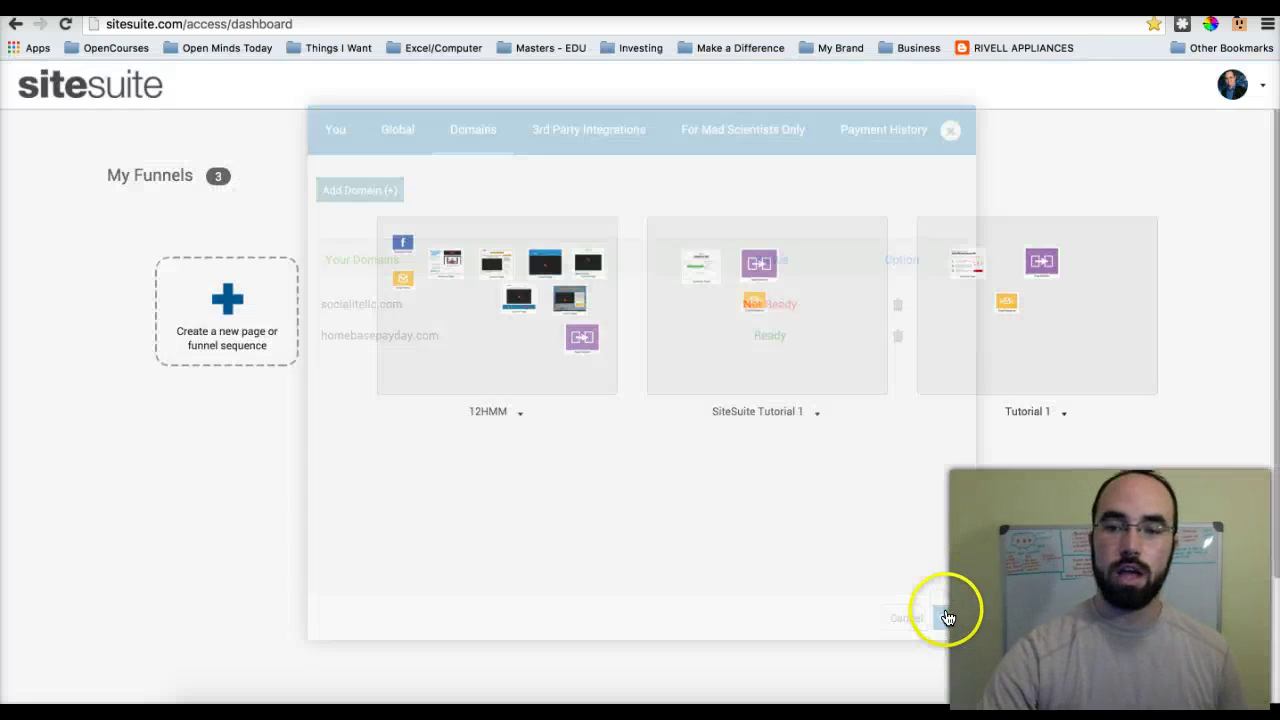
{"action": "left_click", "coordinate": [229, 317]}
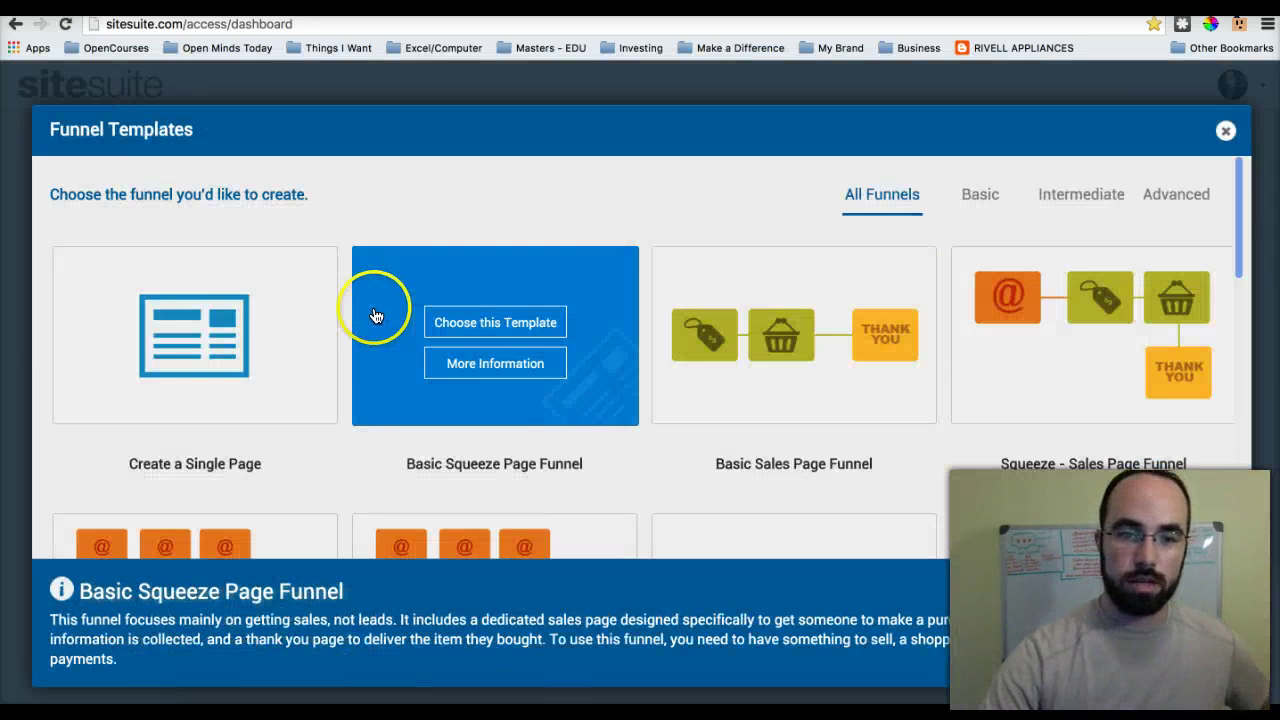
Choose Create Single Page and pick Theme-02-01-01 from the template grid
{"action": "mouse_move", "coordinate": [303, 321]}
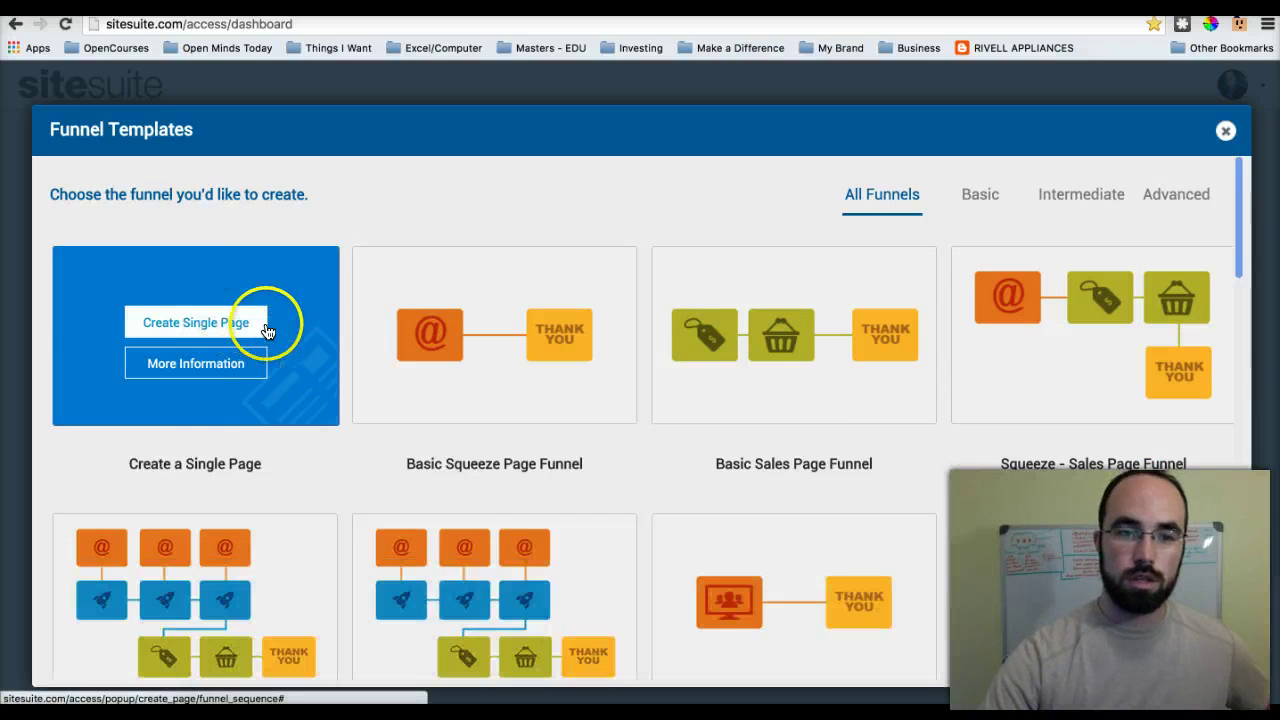
{"action": "left_click", "coordinate": [258, 322]}
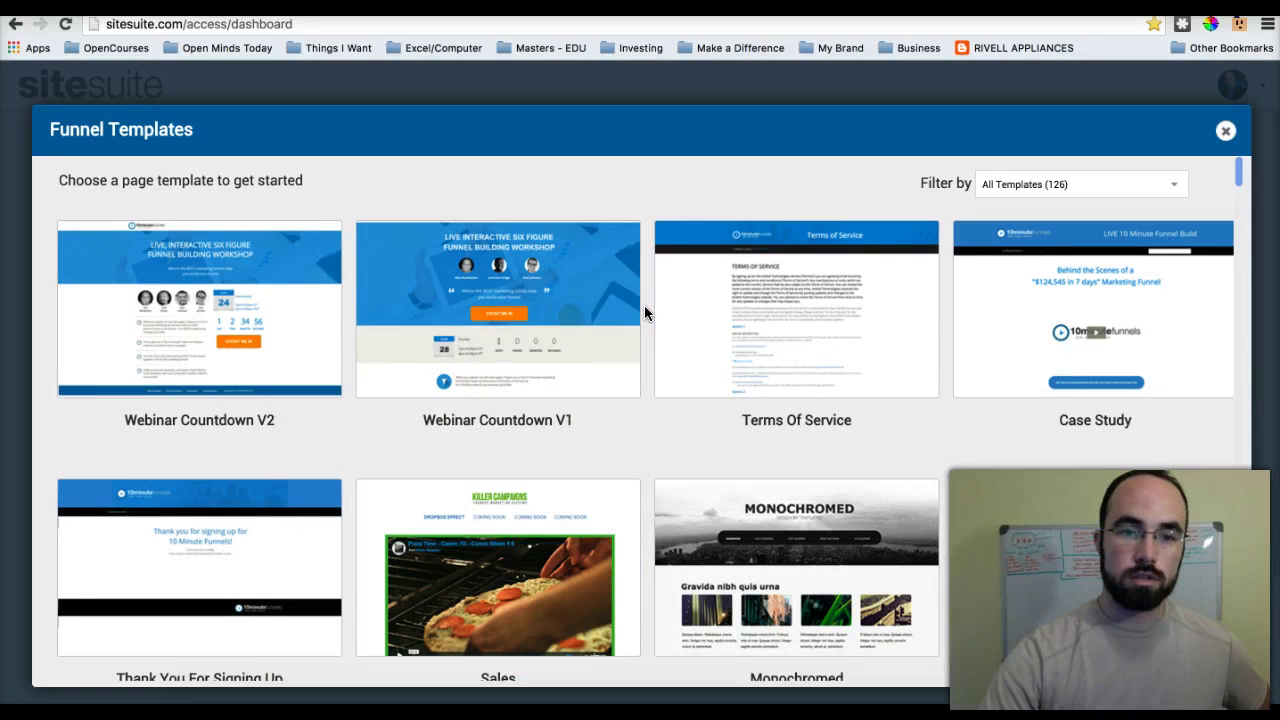
{"action": "scroll", "coordinate": [644, 310], "scroll_direction": "down", "scroll_amount": 3}
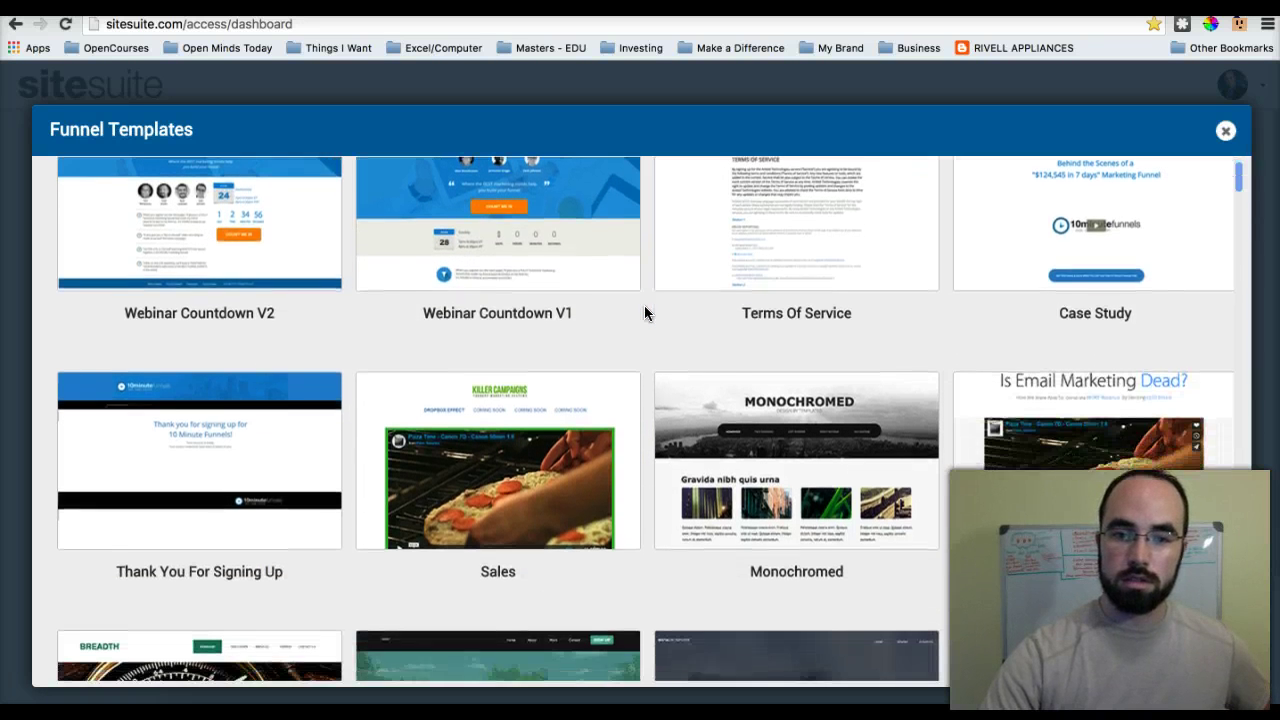
{"action": "scroll", "coordinate": [644, 307], "scroll_direction": "down", "scroll_amount": 2}
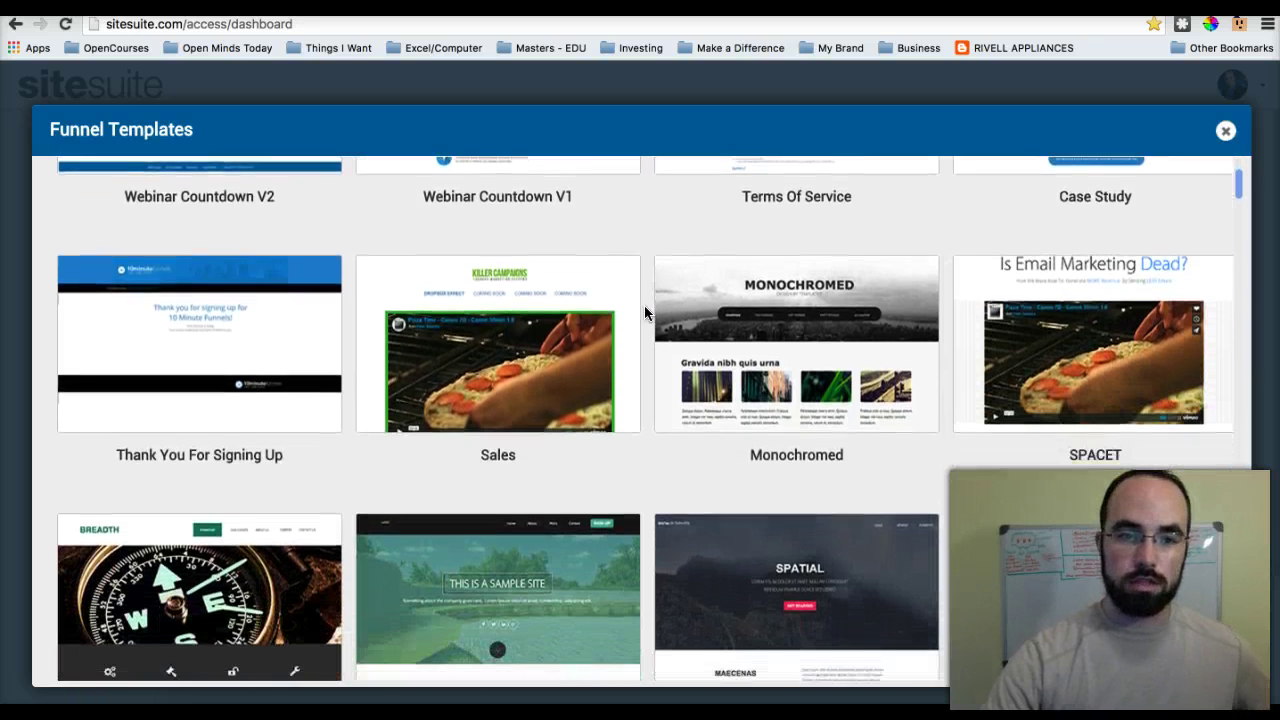
{"action": "scroll", "coordinate": [644, 305], "scroll_direction": "down", "scroll_amount": 5}
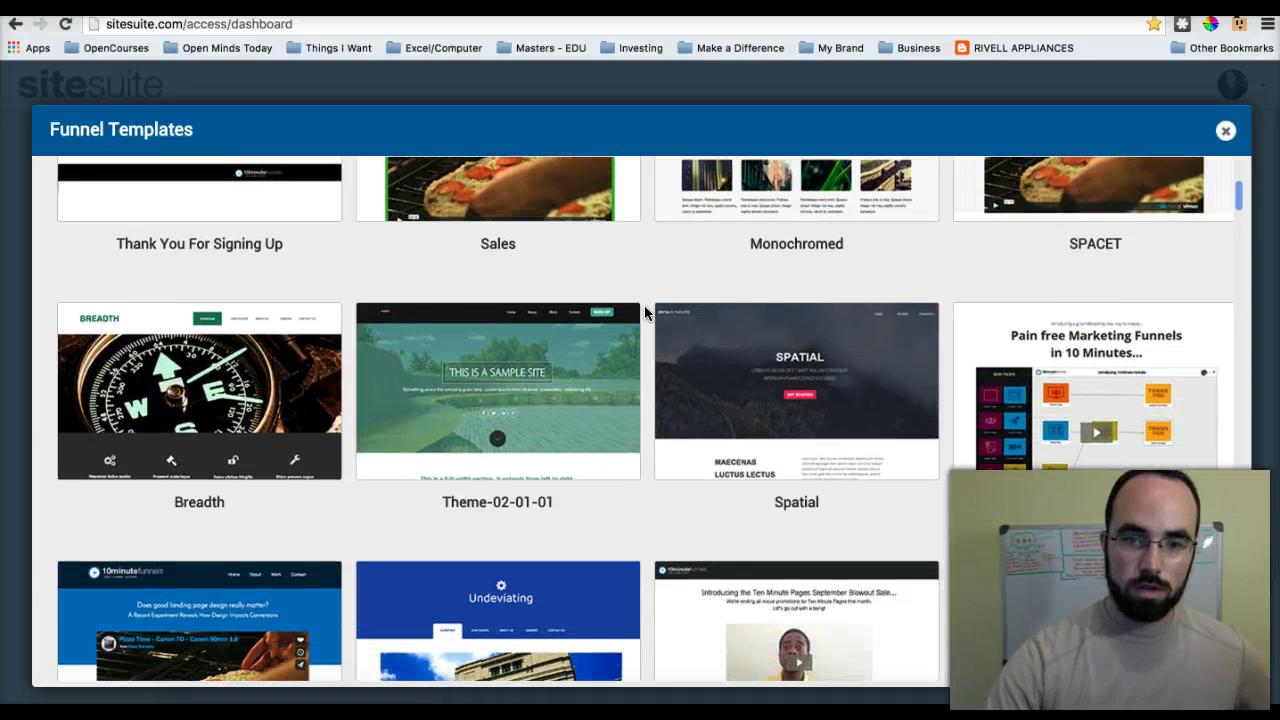
{"action": "left_click", "coordinate": [640, 317]}
{"action": "mouse_move", "coordinate": [636, 322]}
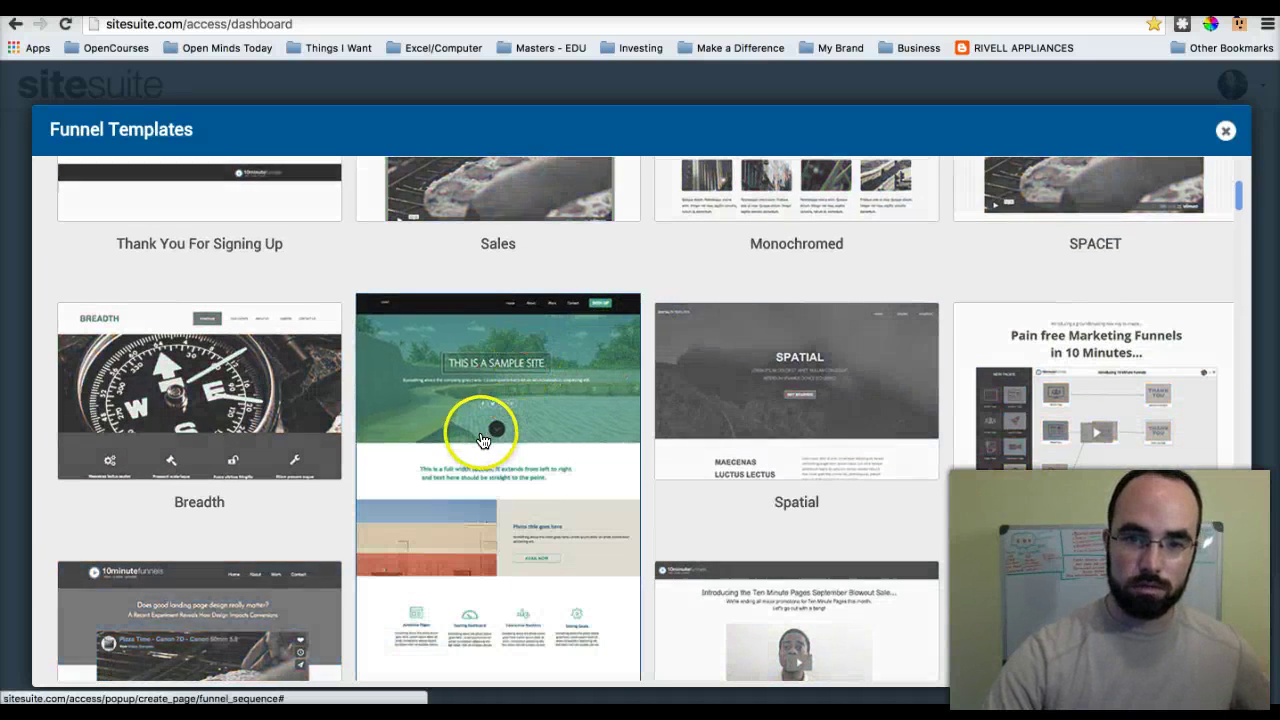
{"action": "scroll", "coordinate": [484, 440], "scroll_direction": "down", "scroll_amount": 13}
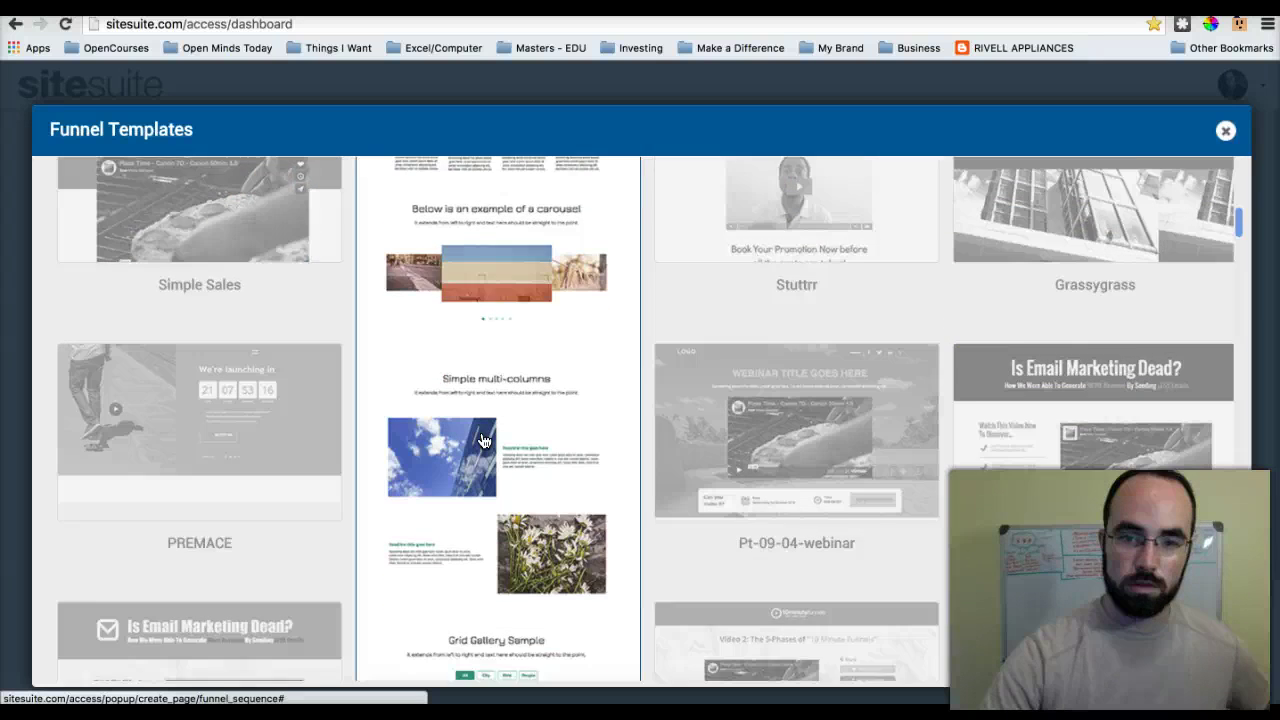
{"action": "scroll", "coordinate": [482, 440], "scroll_direction": "down", "scroll_amount": 12}
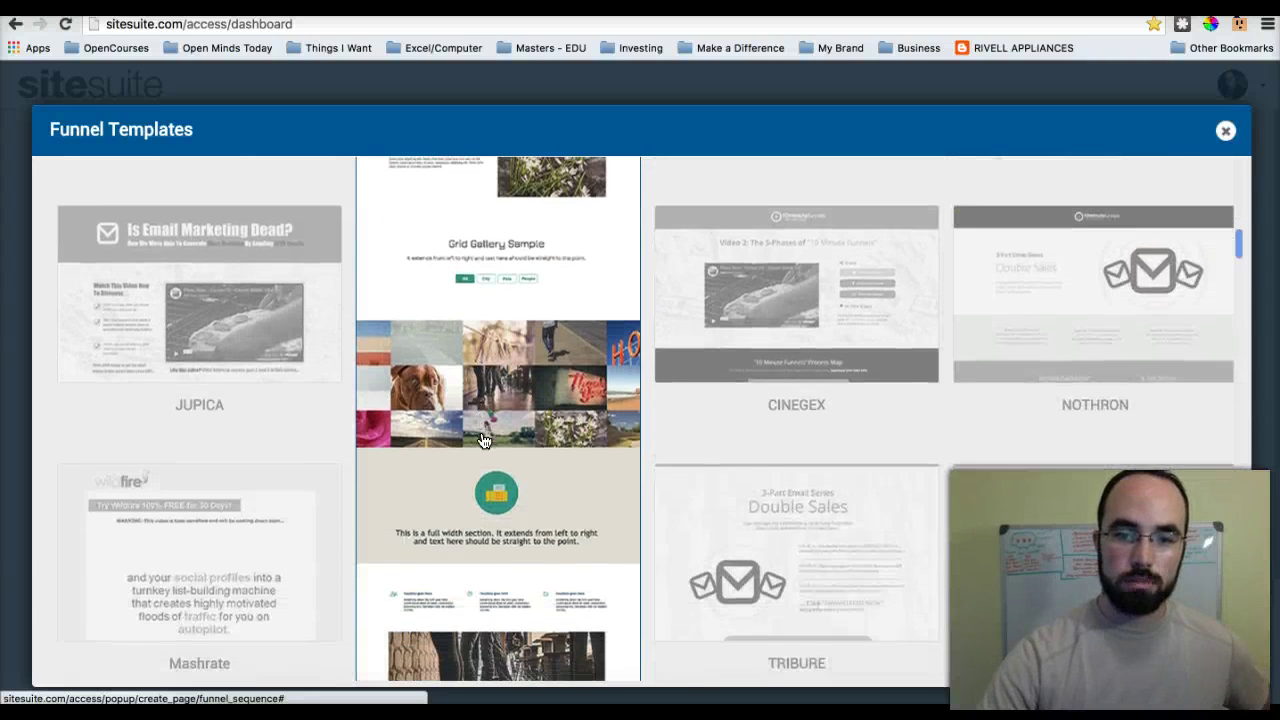
{"action": "scroll", "coordinate": [484, 440], "scroll_direction": "down", "scroll_amount": 10}
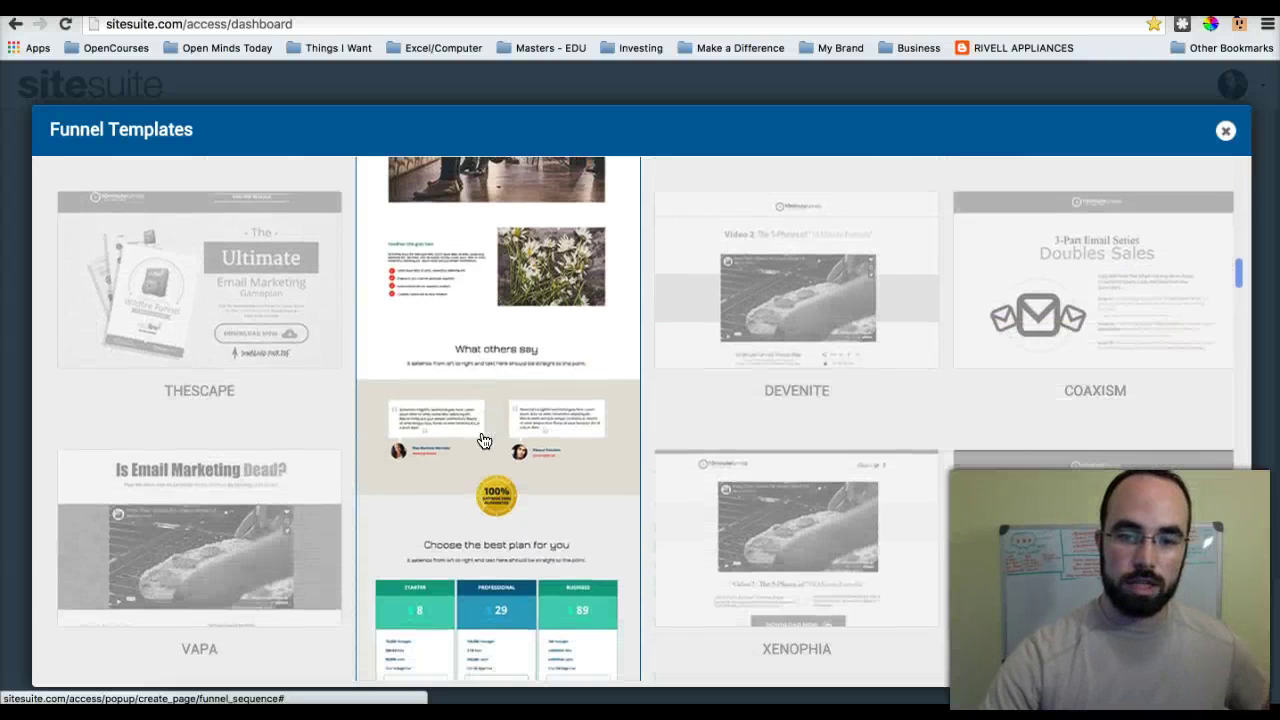
{"action": "scroll", "coordinate": [484, 440], "scroll_direction": "down", "scroll_amount": 13}
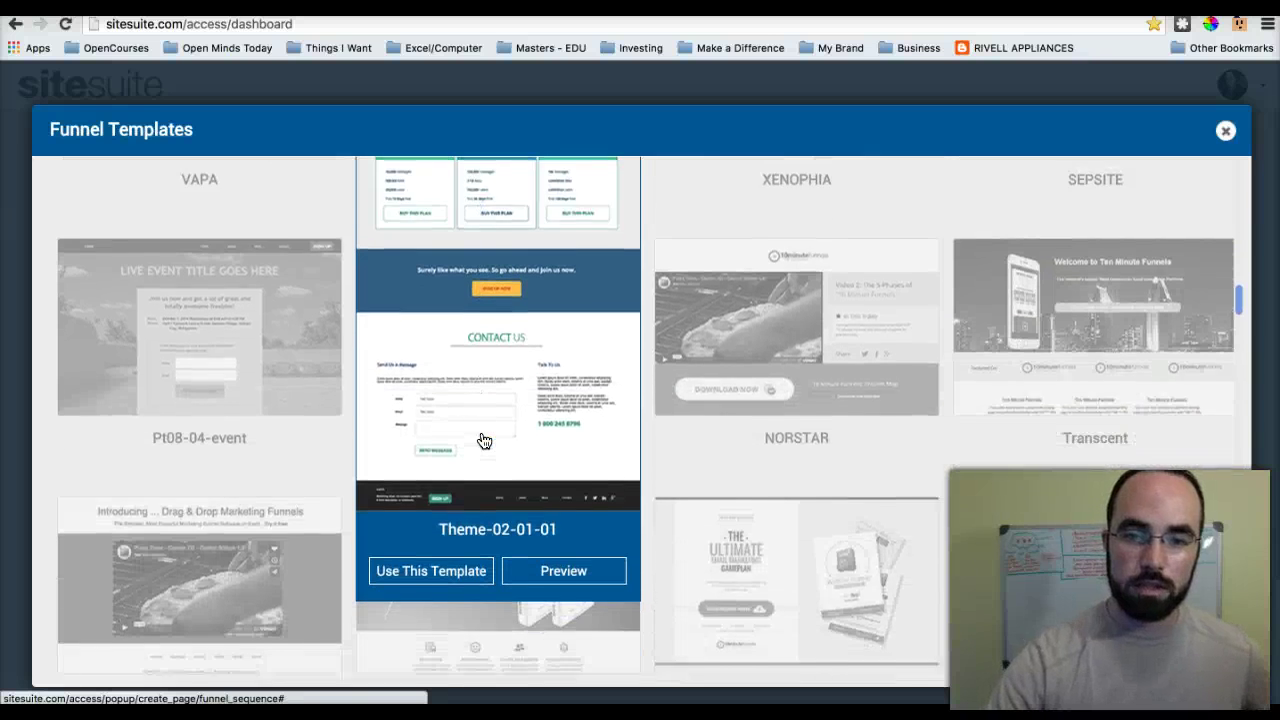
{"action": "left_click", "coordinate": [466, 468]}
{"action": "left_click", "coordinate": [470, 486]}
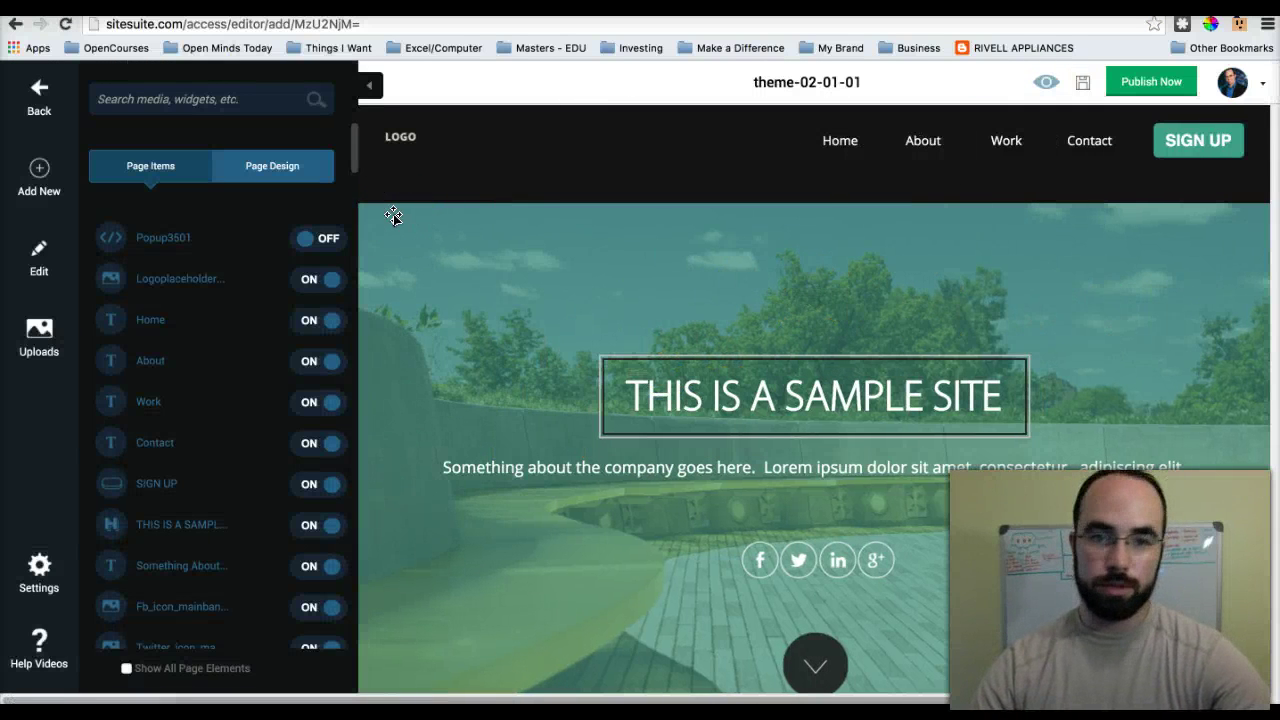
Review the page settings and close SEO Settings without changes
{"action": "left_click", "coordinate": [254, 219]}
{"action": "scroll", "coordinate": [215, 290], "scroll_direction": "down", "scroll_amount": 5}
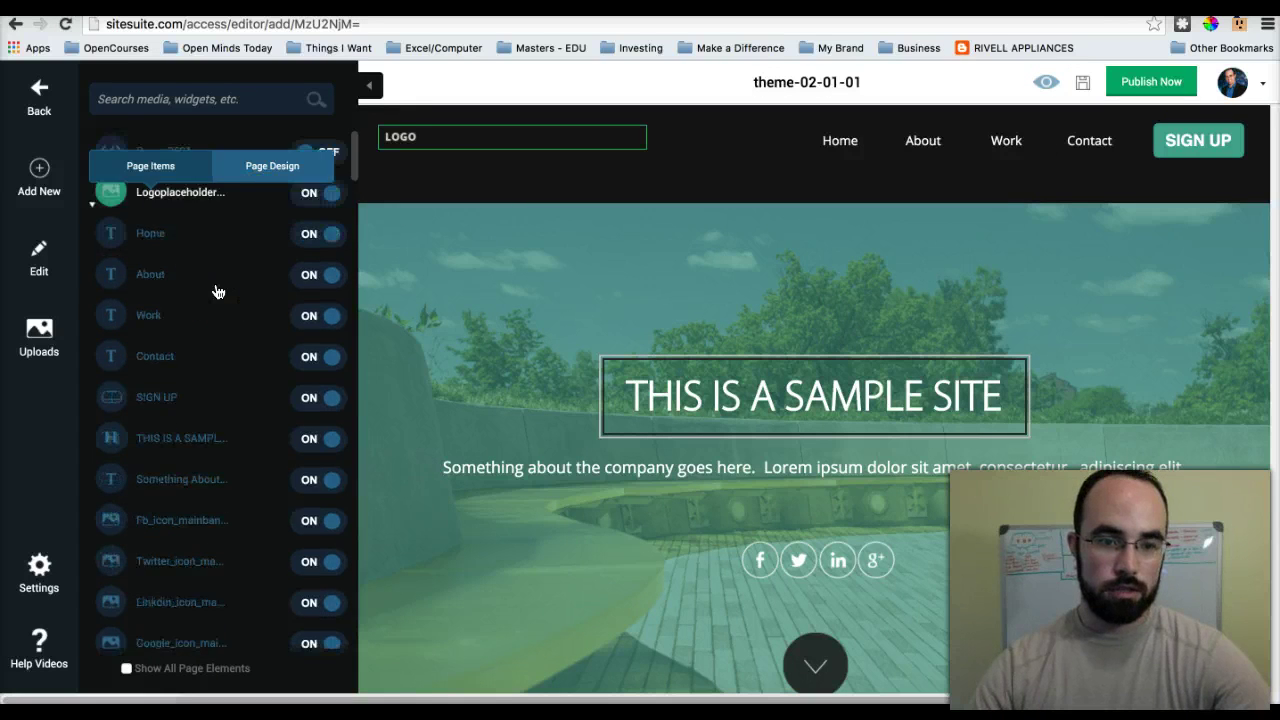
{"action": "scroll", "coordinate": [215, 290], "scroll_direction": "up", "scroll_amount": 5}
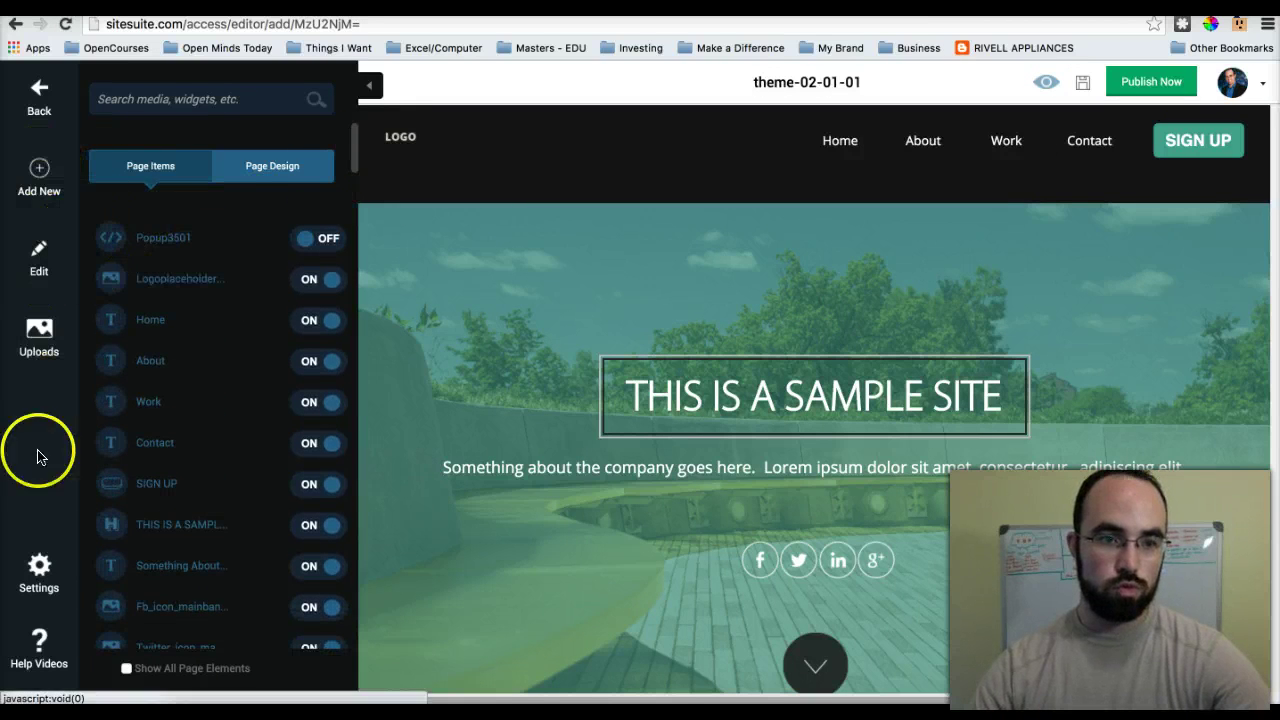
{"action": "left_click", "coordinate": [55, 572]}
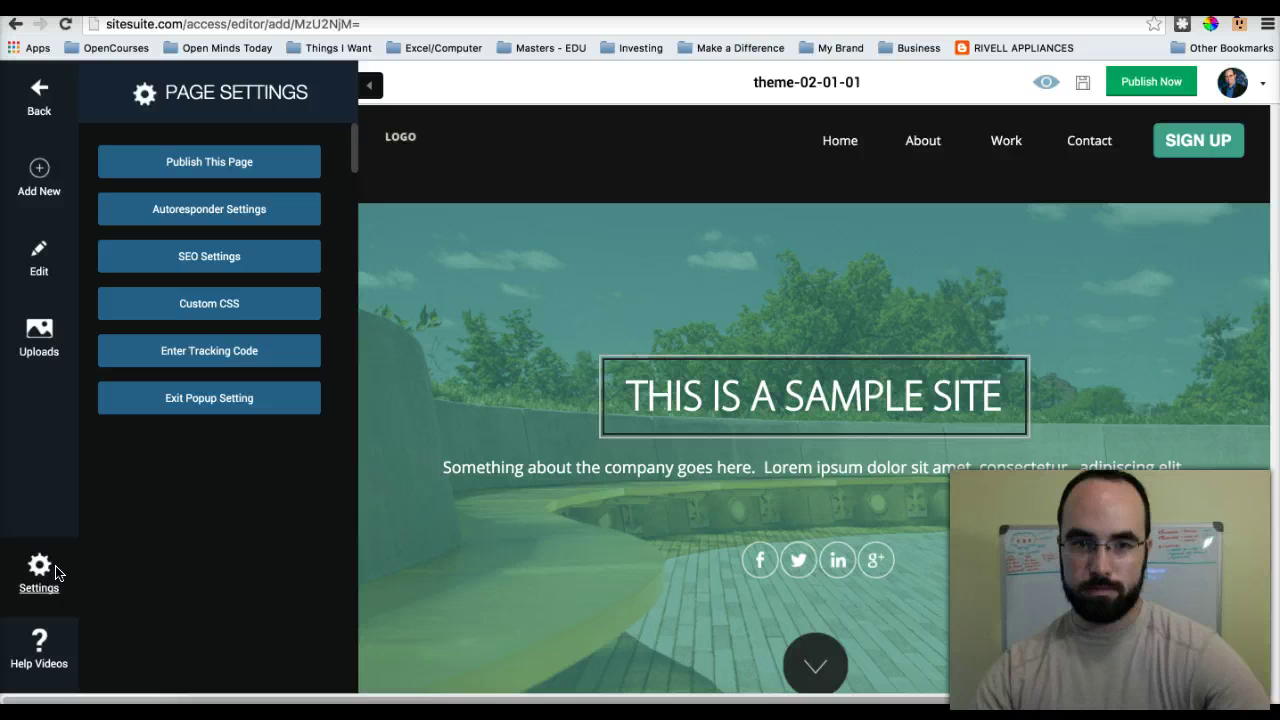
{"action": "left_click", "coordinate": [60, 562]}
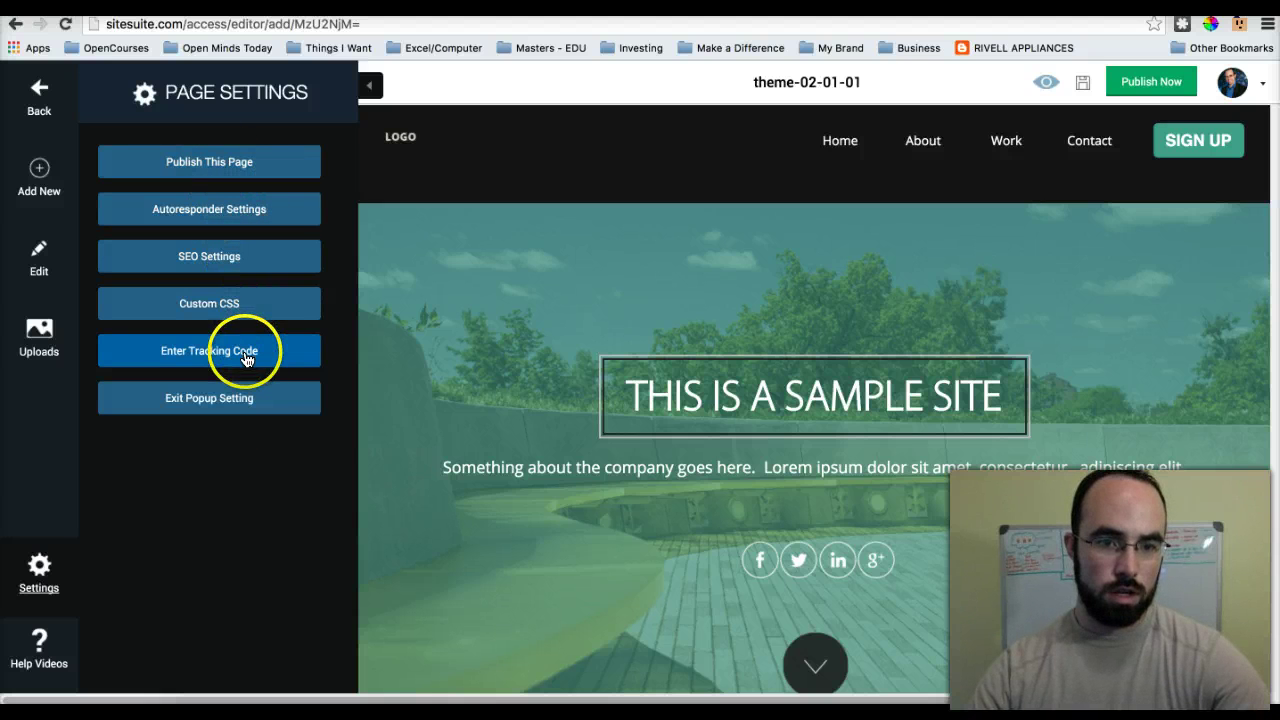
{"action": "left_click", "coordinate": [223, 252]}
{"action": "left_click", "coordinate": [816, 221]}
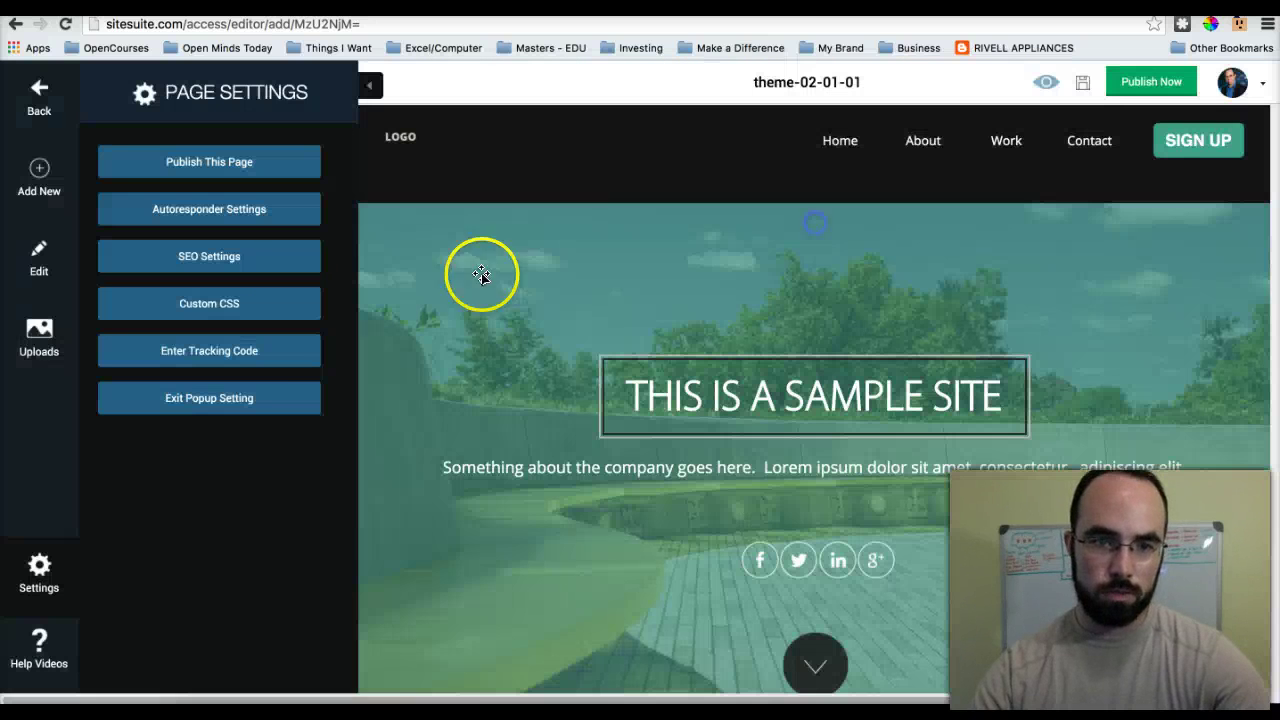
Collapse and re-expand the side panel, then show the page items list
{"action": "left_click", "coordinate": [368, 93]}
{"action": "left_click", "coordinate": [95, 82]}
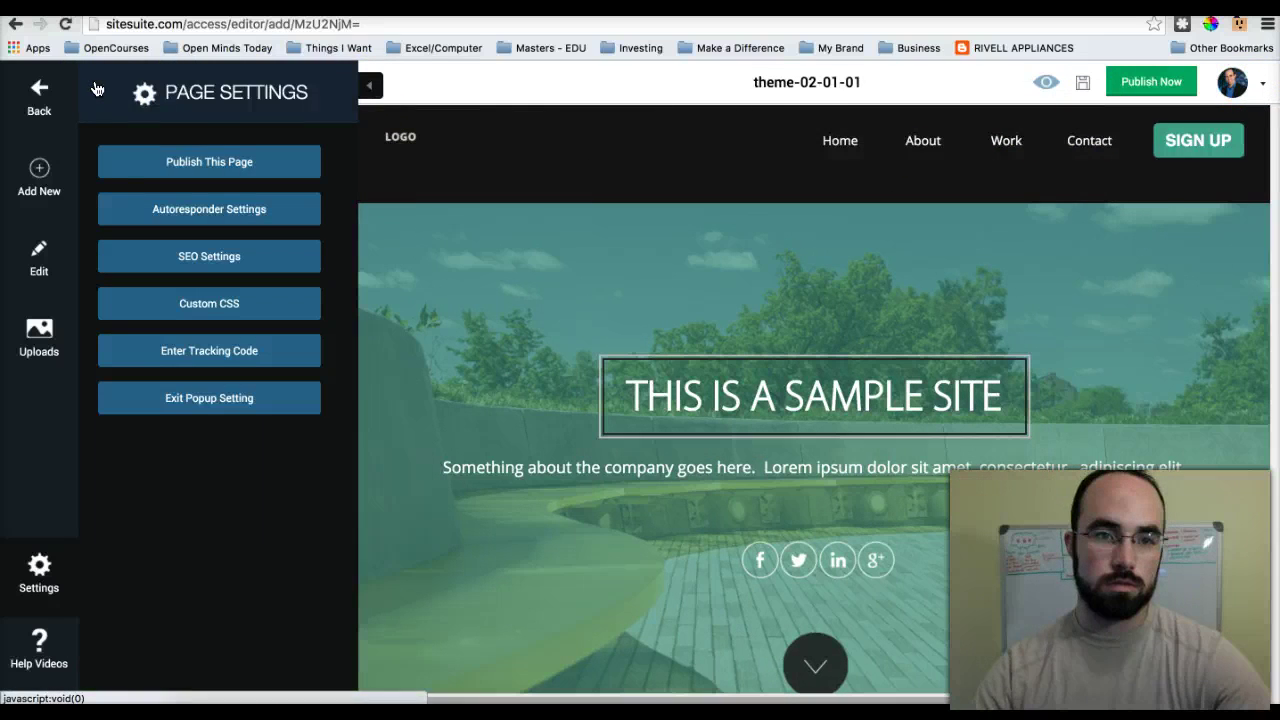
{"action": "left_click", "coordinate": [40, 270]}
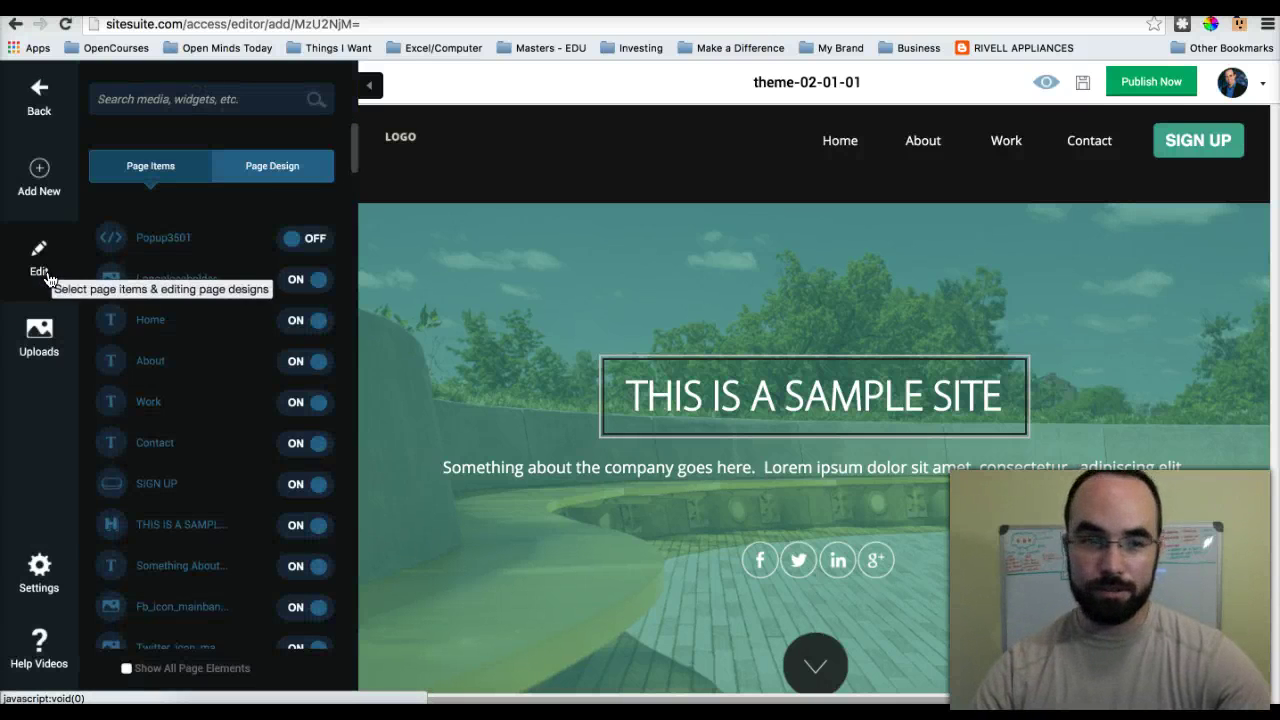
Browse the uploaded files in the editor's Uploads panel
{"action": "scroll", "coordinate": [216, 276], "scroll_direction": "down", "scroll_amount": 5}
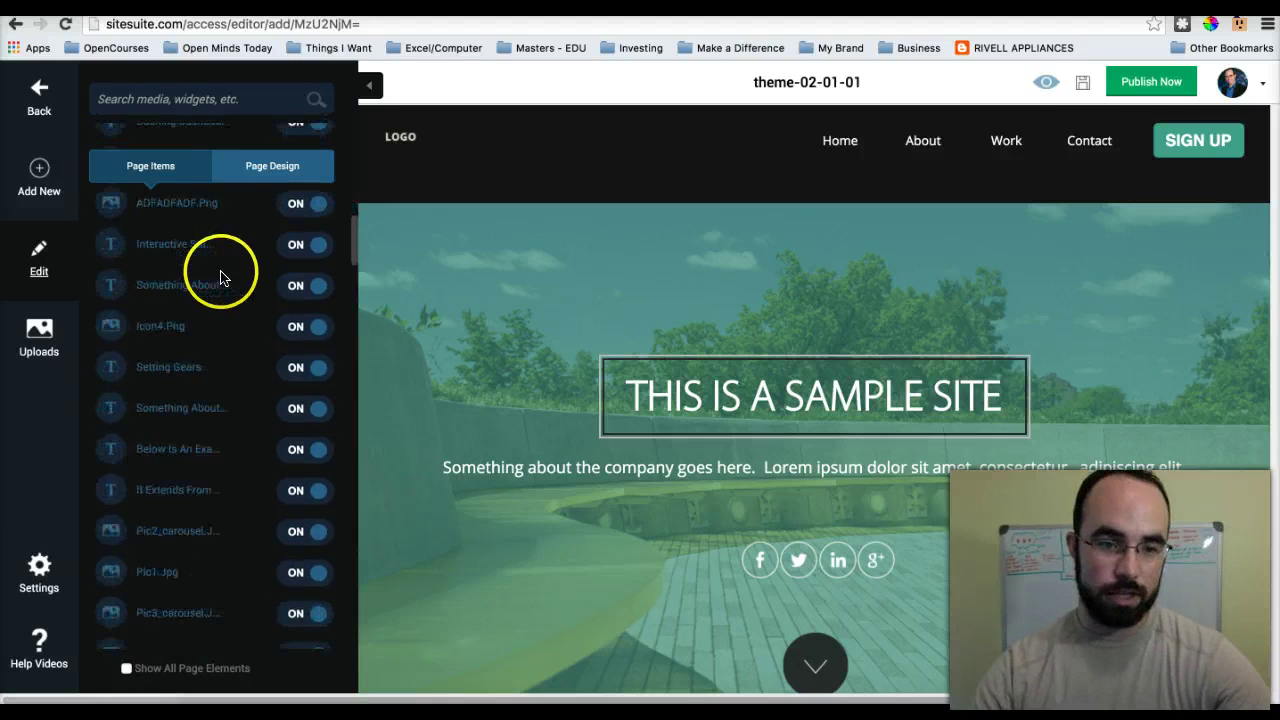
{"action": "scroll", "coordinate": [216, 272], "scroll_direction": "up", "scroll_amount": 5}
{"action": "left_click", "coordinate": [36, 345]}
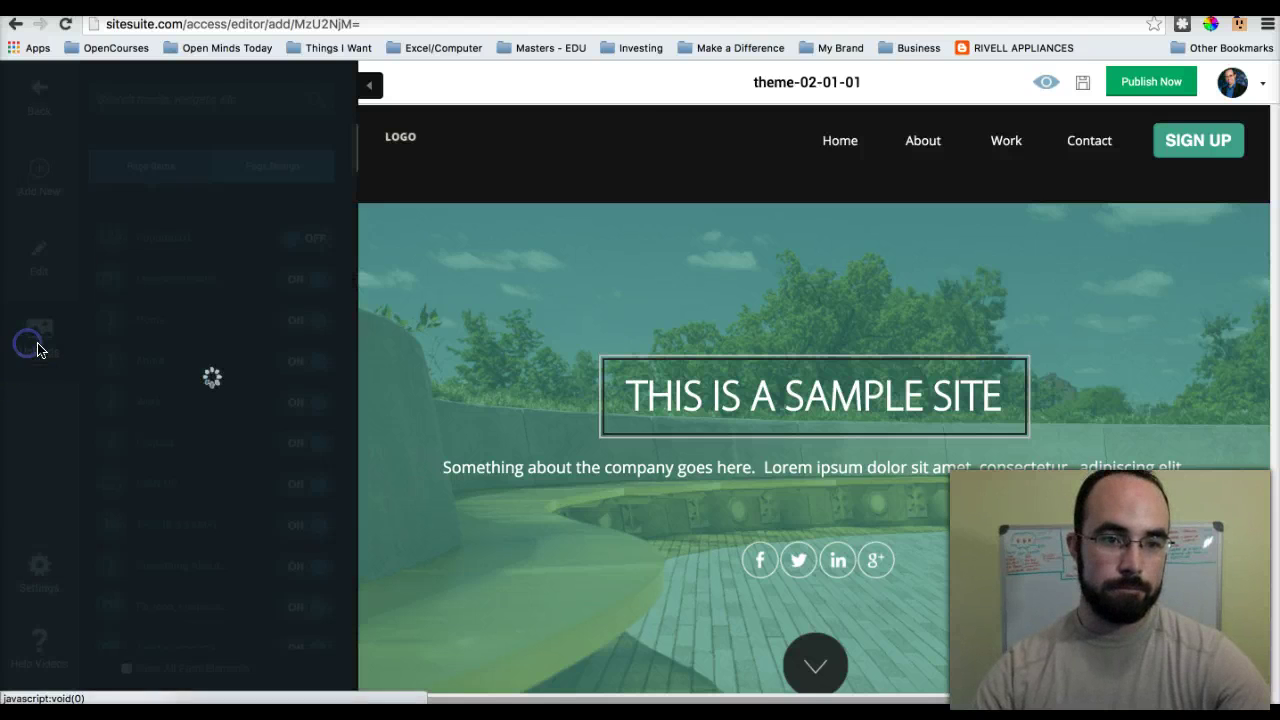
Place a Container widget in the page header, then return to page settings
{"action": "left_click", "coordinate": [44, 194]}
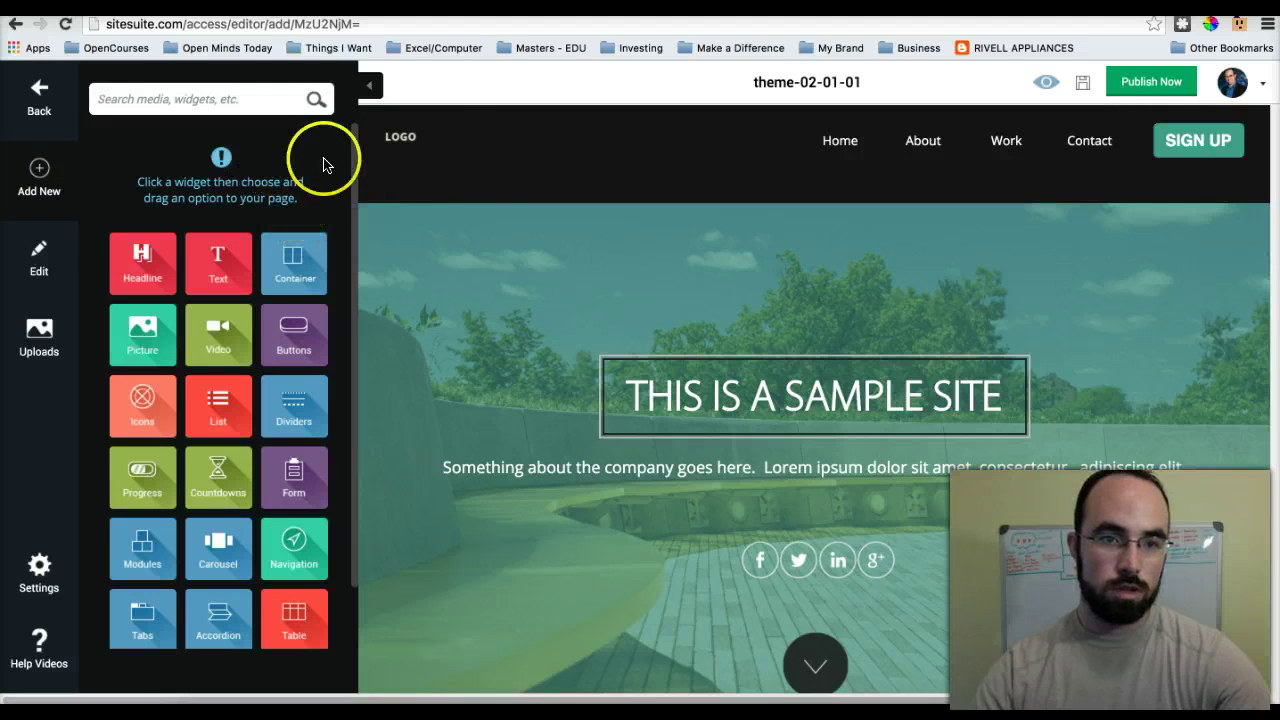
{"action": "left_click", "coordinate": [294, 262]}
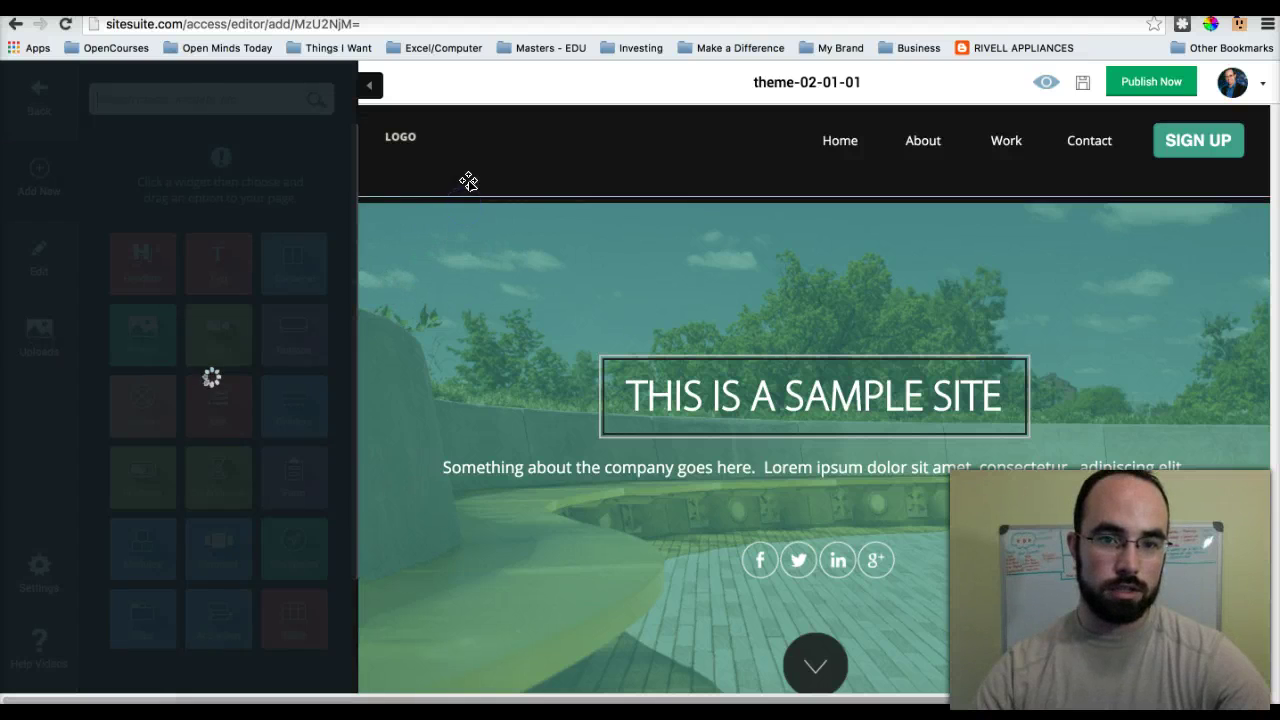
{"action": "left_click", "coordinate": [463, 177]}
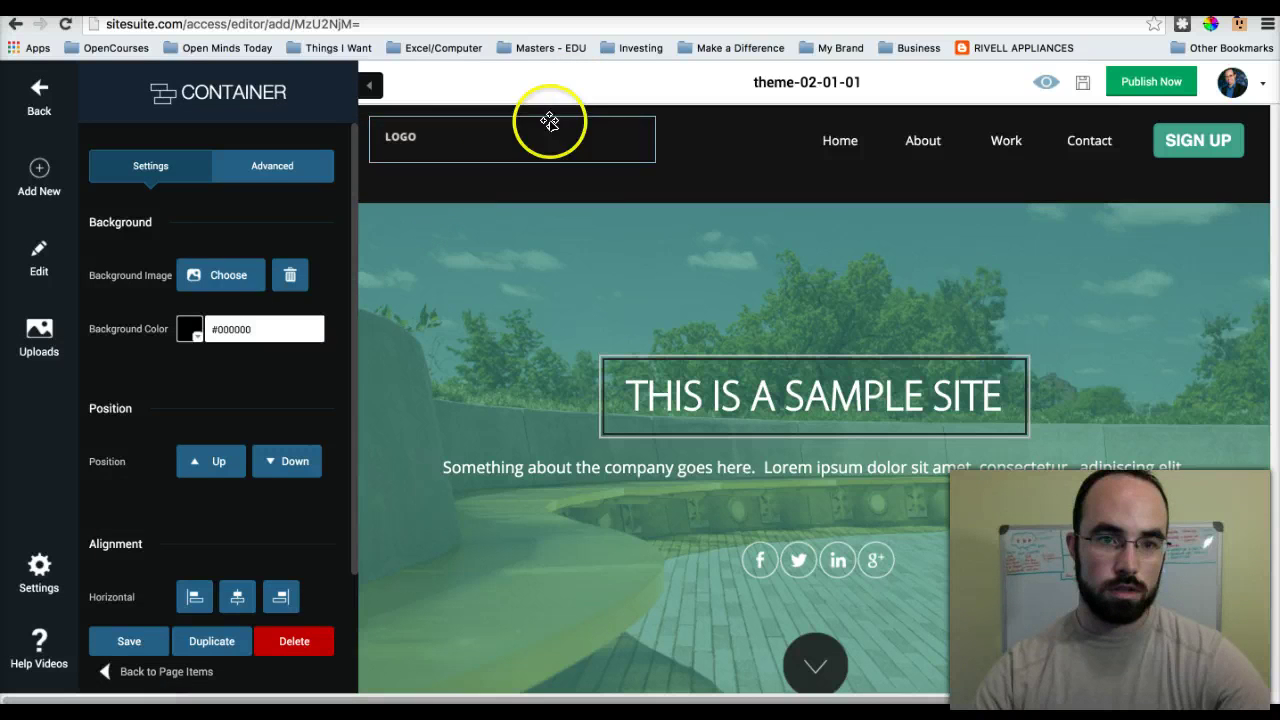
{"action": "left_click_drag", "start_coordinate": [549, 121], "coordinate": [686, 160]}
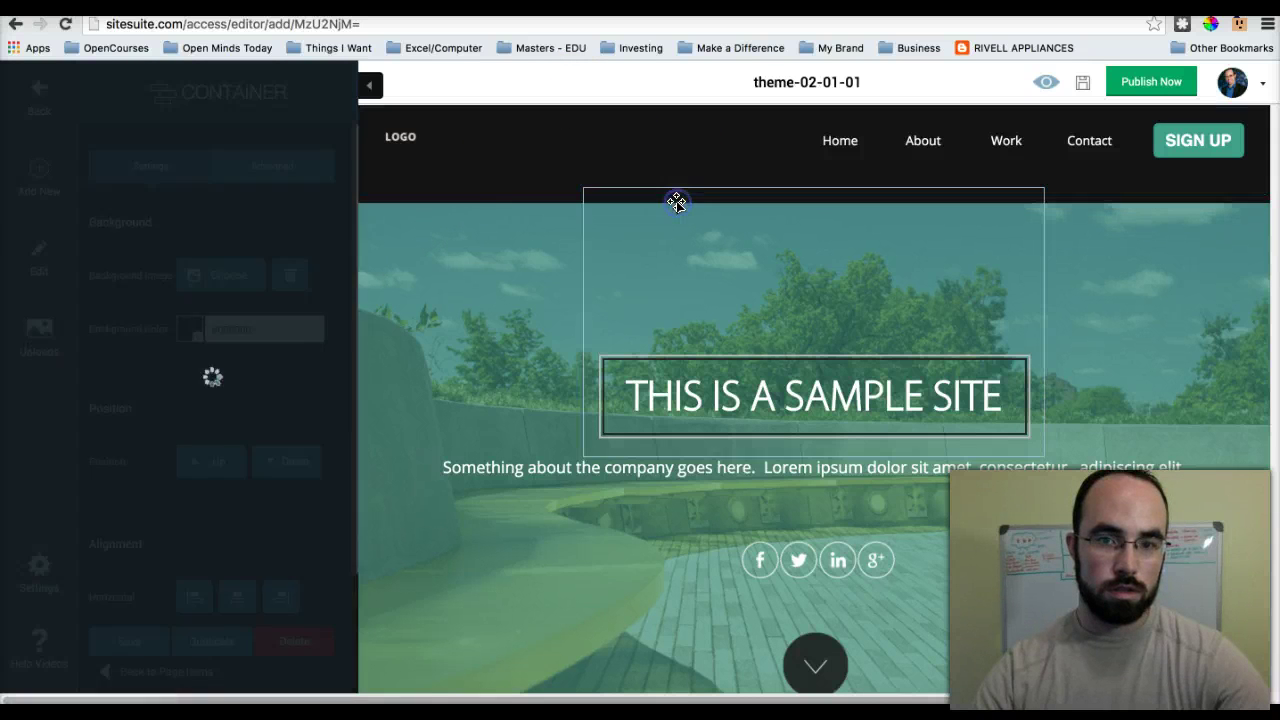
{"action": "mouse_move", "coordinate": [677, 203]}
{"action": "left_mouse_down"}
{"action": "mouse_move", "coordinate": [523, 237]}
{"action": "mouse_move", "coordinate": [429, 280]}
{"action": "mouse_move", "coordinate": [396, 243]}
{"action": "left_mouse_up"}
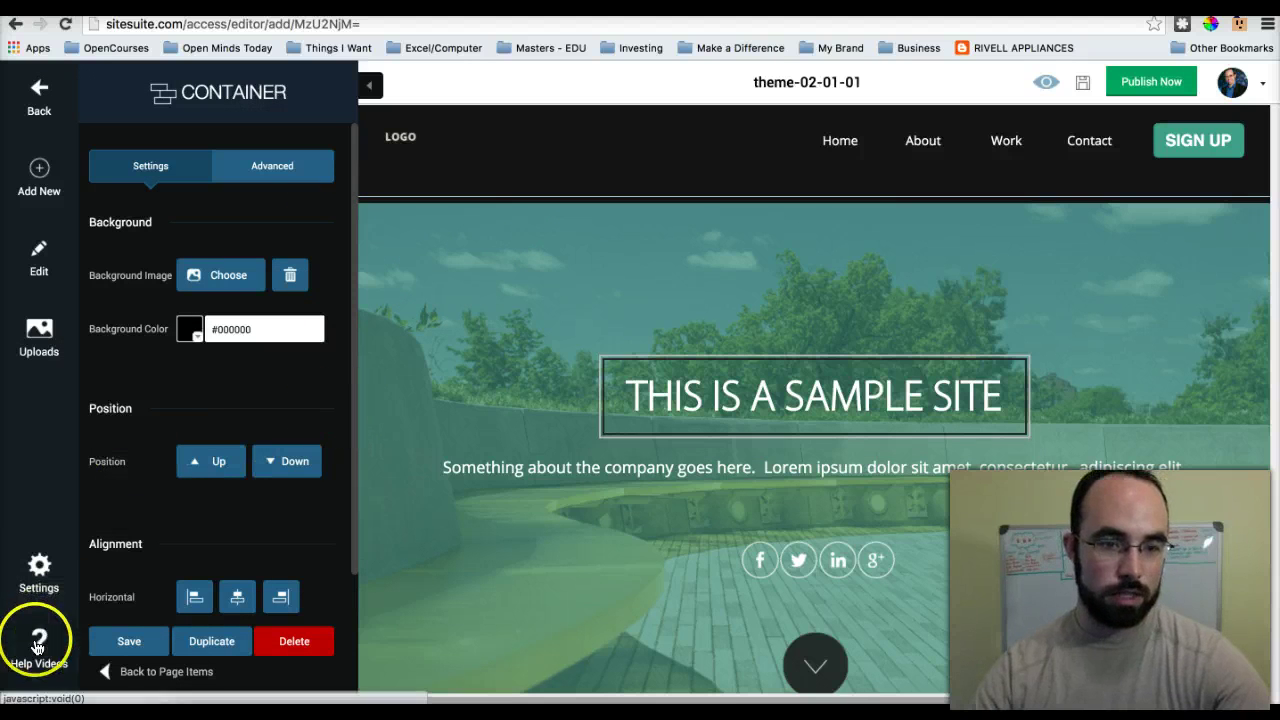
{"action": "left_click", "coordinate": [45, 571]}
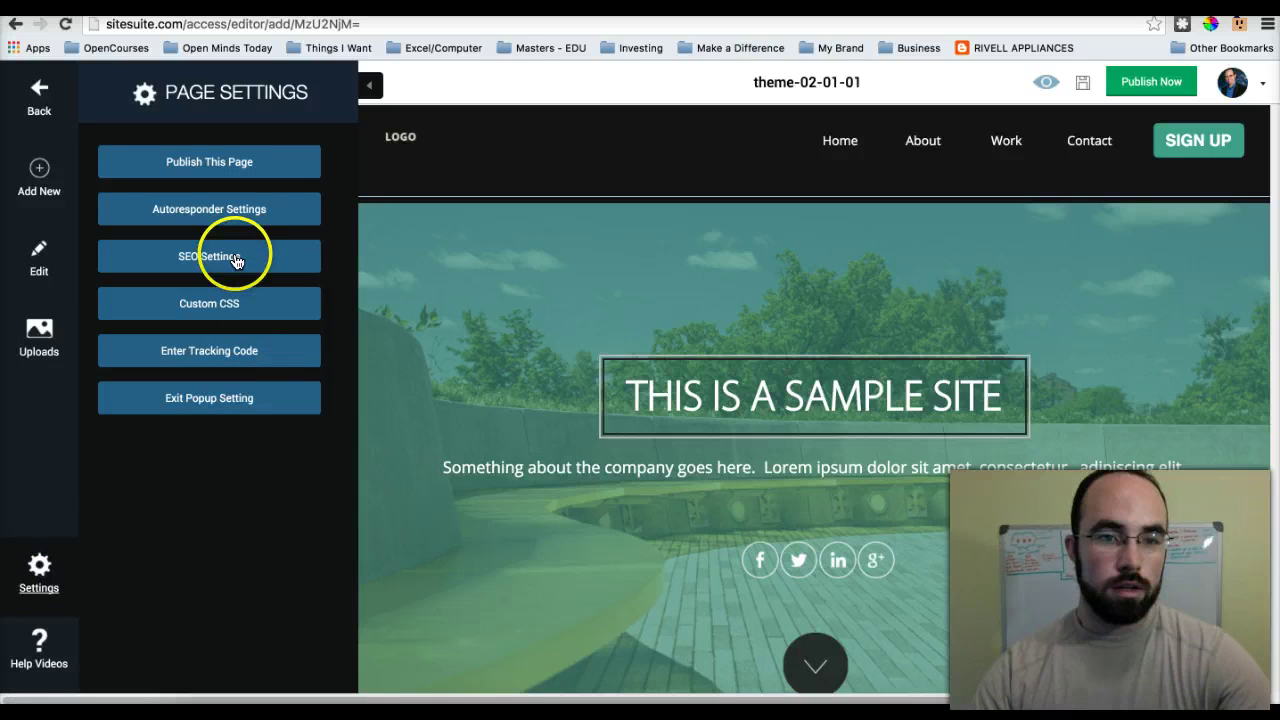
Publish the page on homebasepayday.com and open the live published page
{"action": "left_click", "coordinate": [244, 165]}
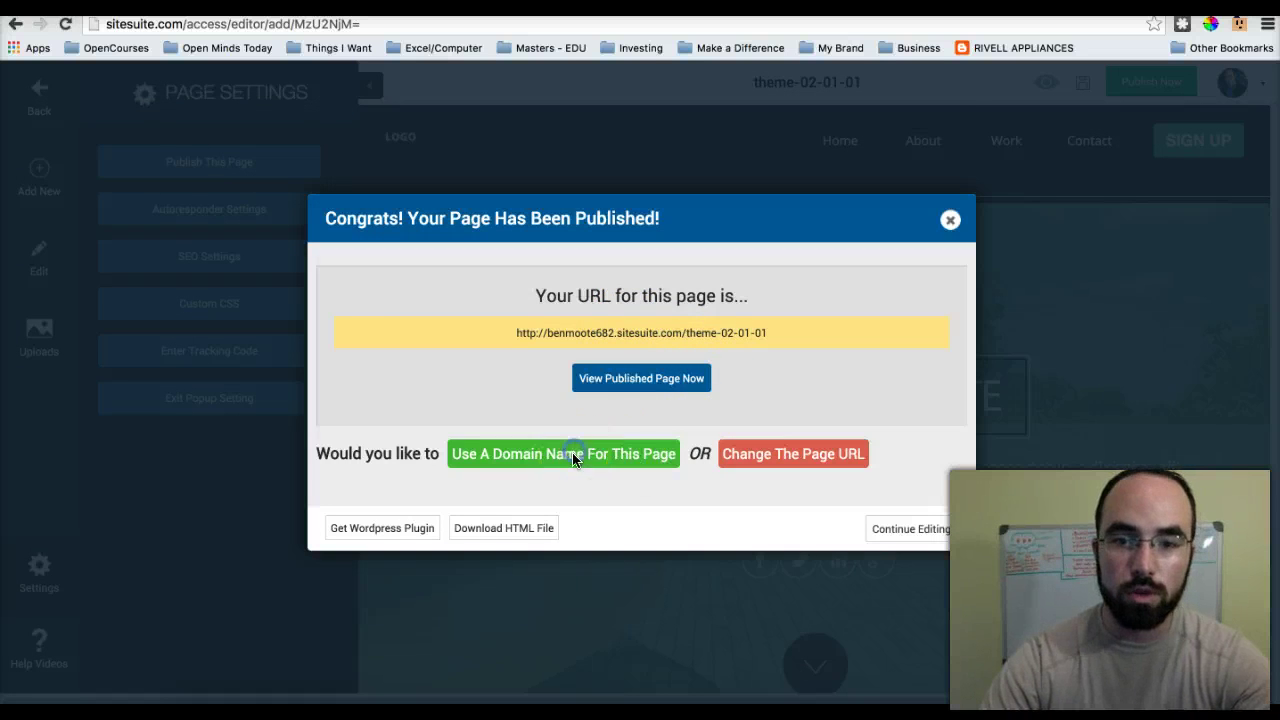
{"action": "left_click", "coordinate": [574, 456]}
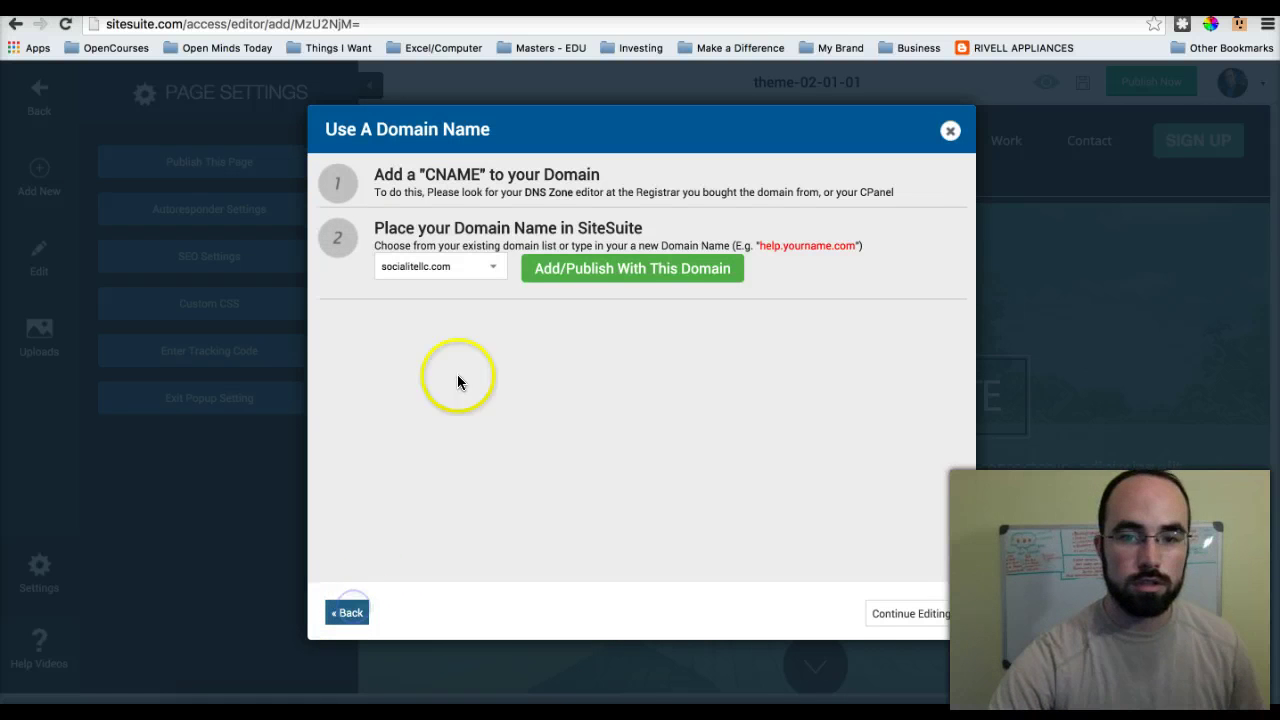
{"action": "left_click", "coordinate": [491, 270]}
{"action": "left_click", "coordinate": [486, 277]}
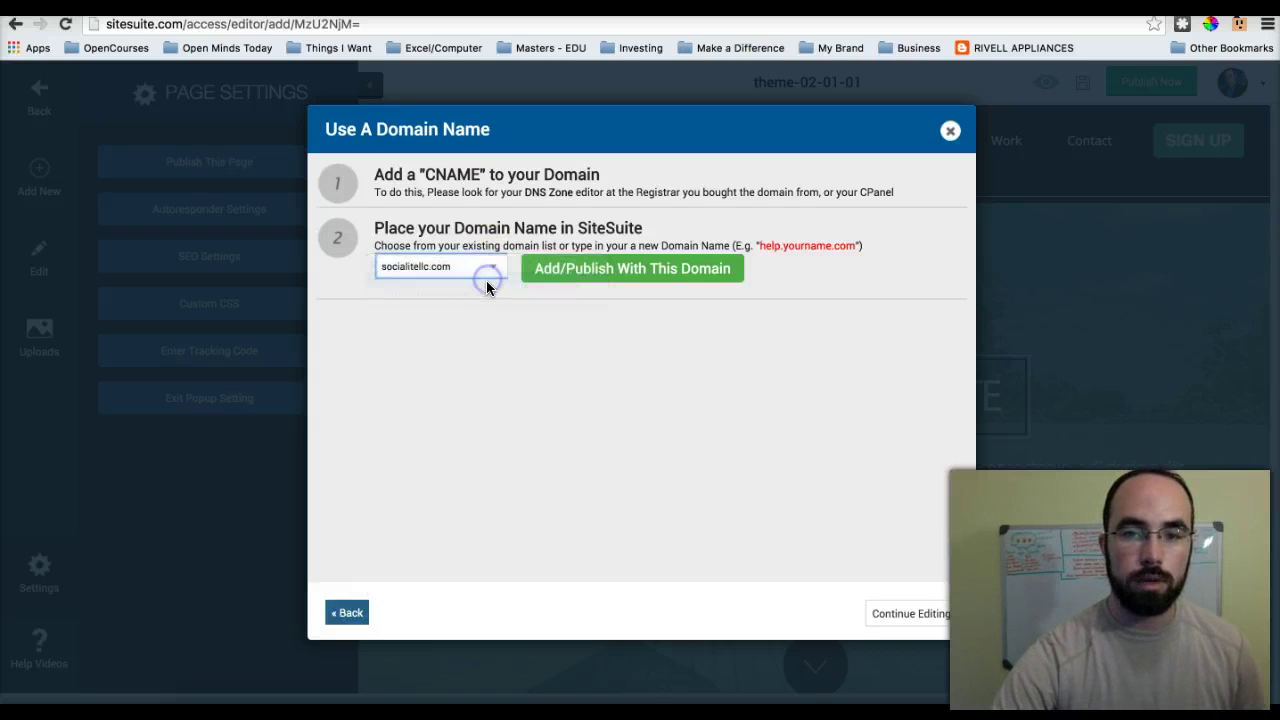
{"action": "left_click", "coordinate": [589, 272]}
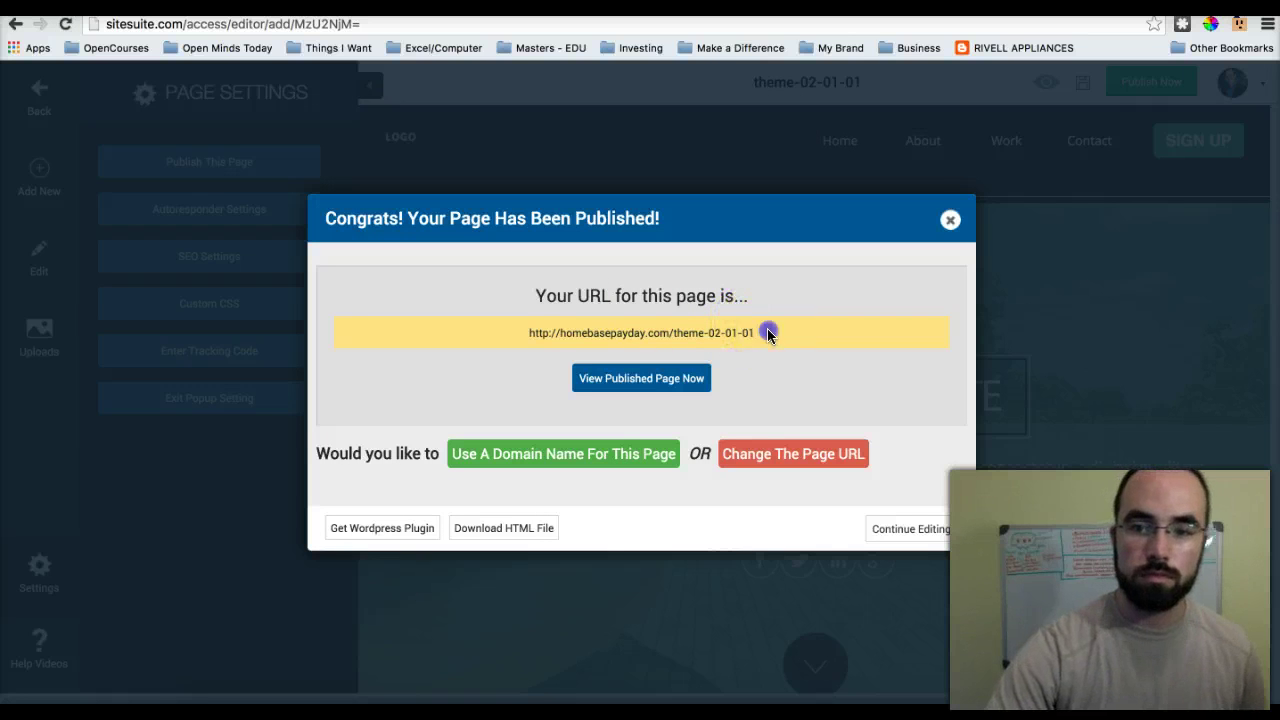
{"action": "left_click_drag", "start_coordinate": [767, 330], "coordinate": [551, 333]}
{"action": "left_click", "coordinate": [629, 376]}
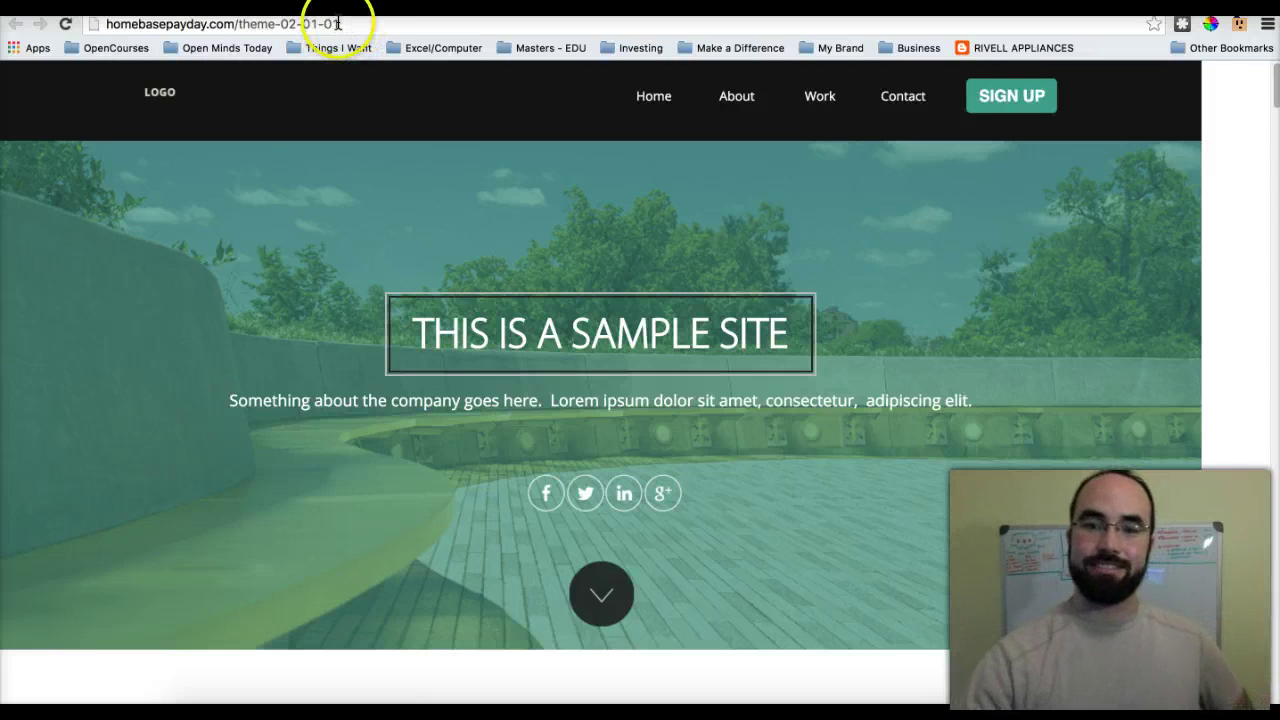
Scroll through the live page, close its tab and dismiss the Congrats notice
{"action": "scroll", "coordinate": [390, 313], "scroll_direction": "down", "scroll_amount": 20}
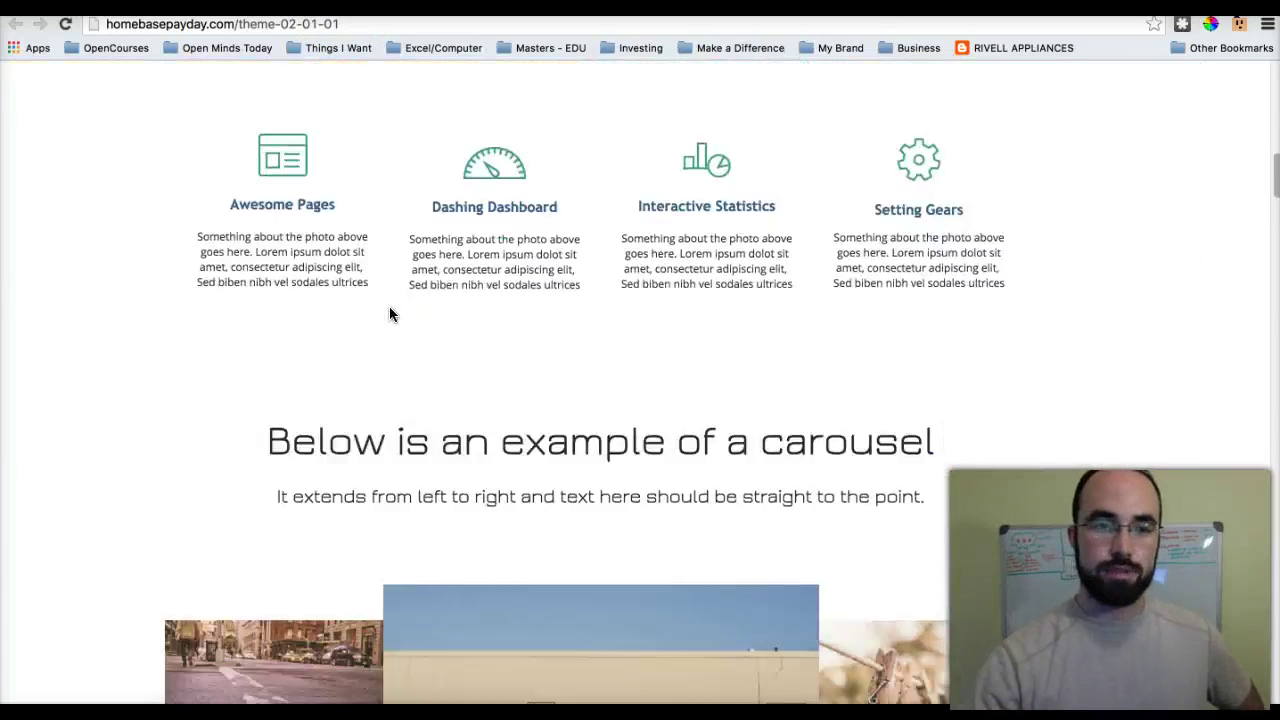
{"action": "scroll", "coordinate": [390, 314], "scroll_direction": "down", "scroll_amount": 20}
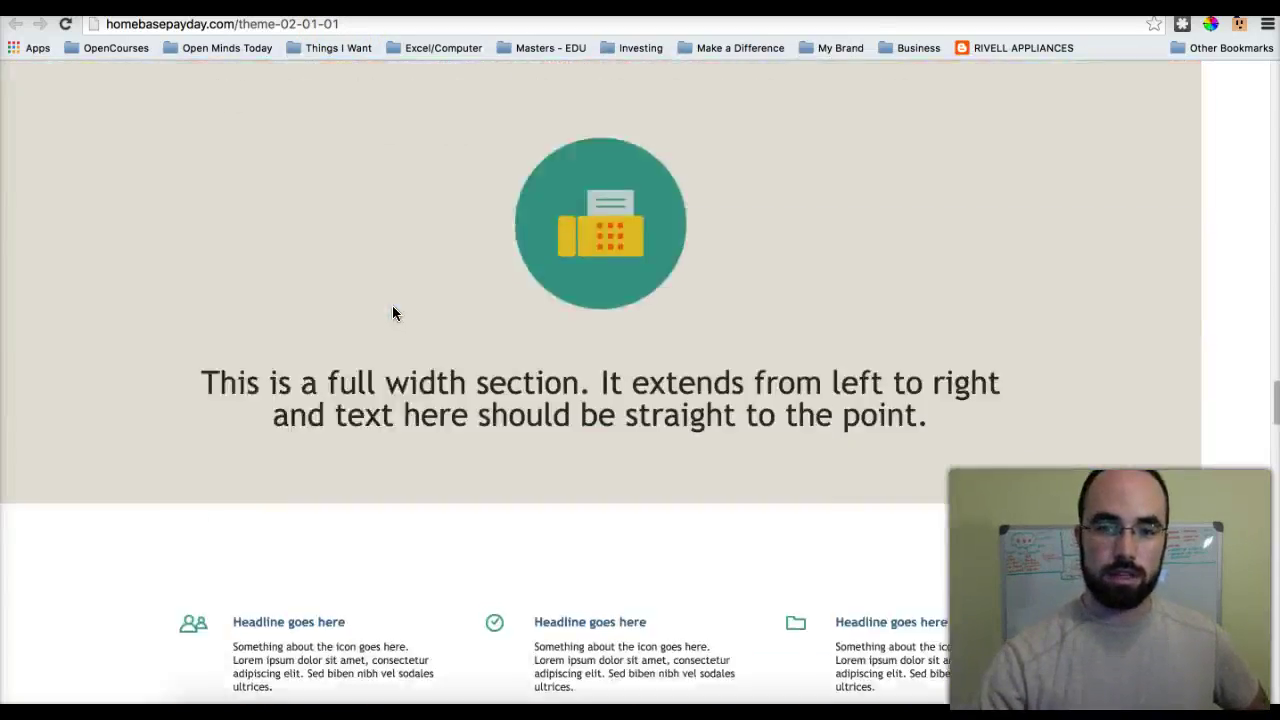
{"action": "key", "text": "Home"}
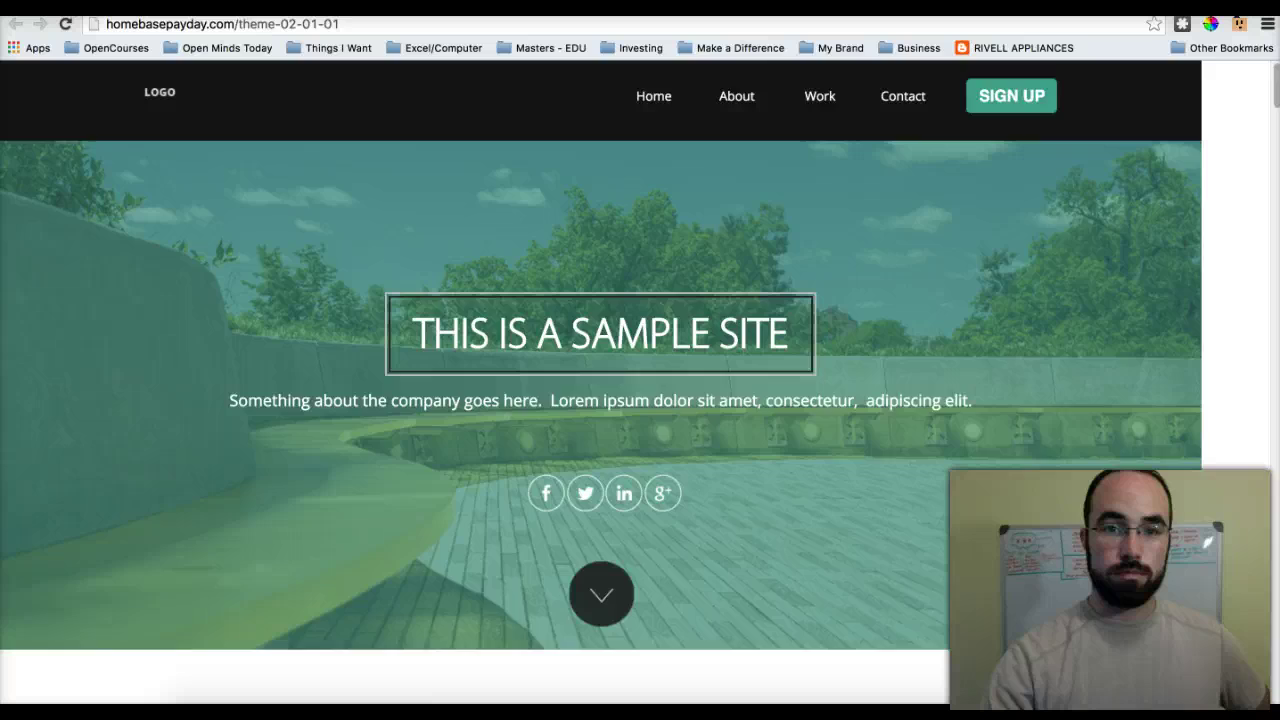
{"action": "key", "text": "ctrl+w"}
{"action": "left_click", "coordinate": [951, 220]}
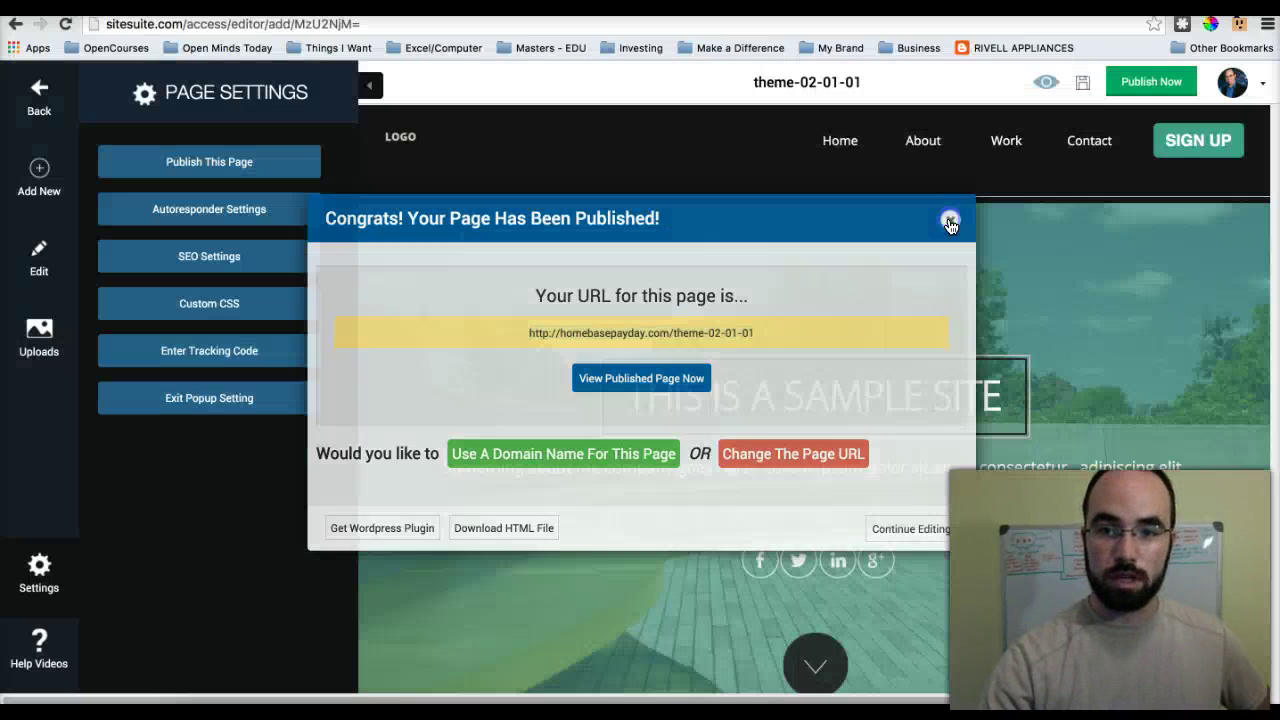
Return to the dashboard and delete the theme-02-01-01 page, leaving My Pages at 0
{"action": "left_click", "coordinate": [8, 80]}
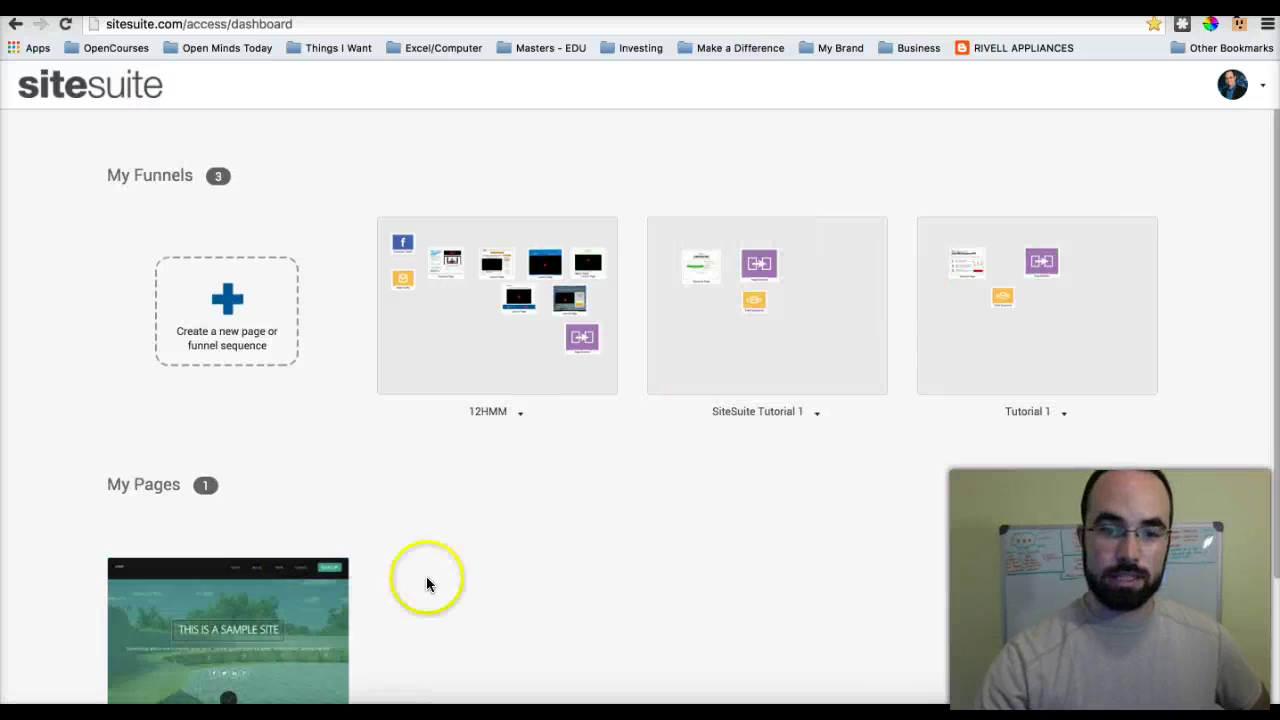
{"action": "scroll", "coordinate": [391, 591], "scroll_direction": "down", "scroll_amount": 3}
{"action": "left_click", "coordinate": [268, 600]}
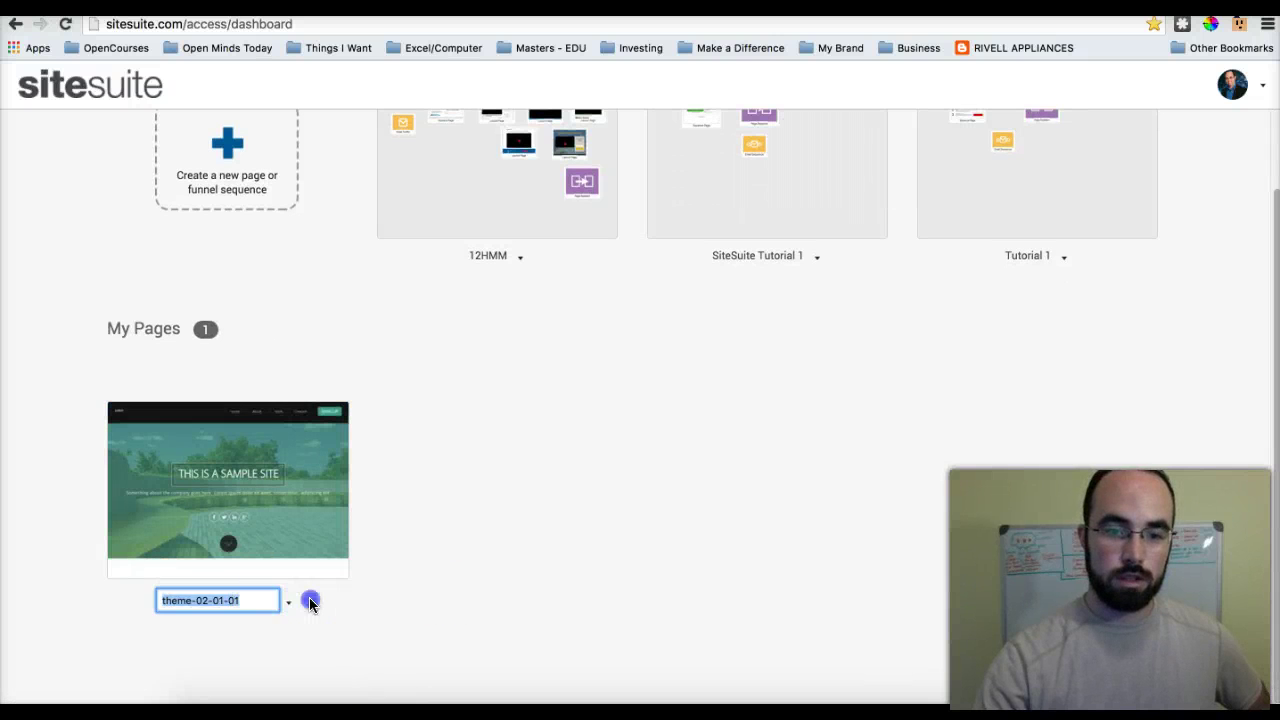
{"action": "left_click", "coordinate": [273, 604]}
{"action": "left_click", "coordinate": [246, 656]}
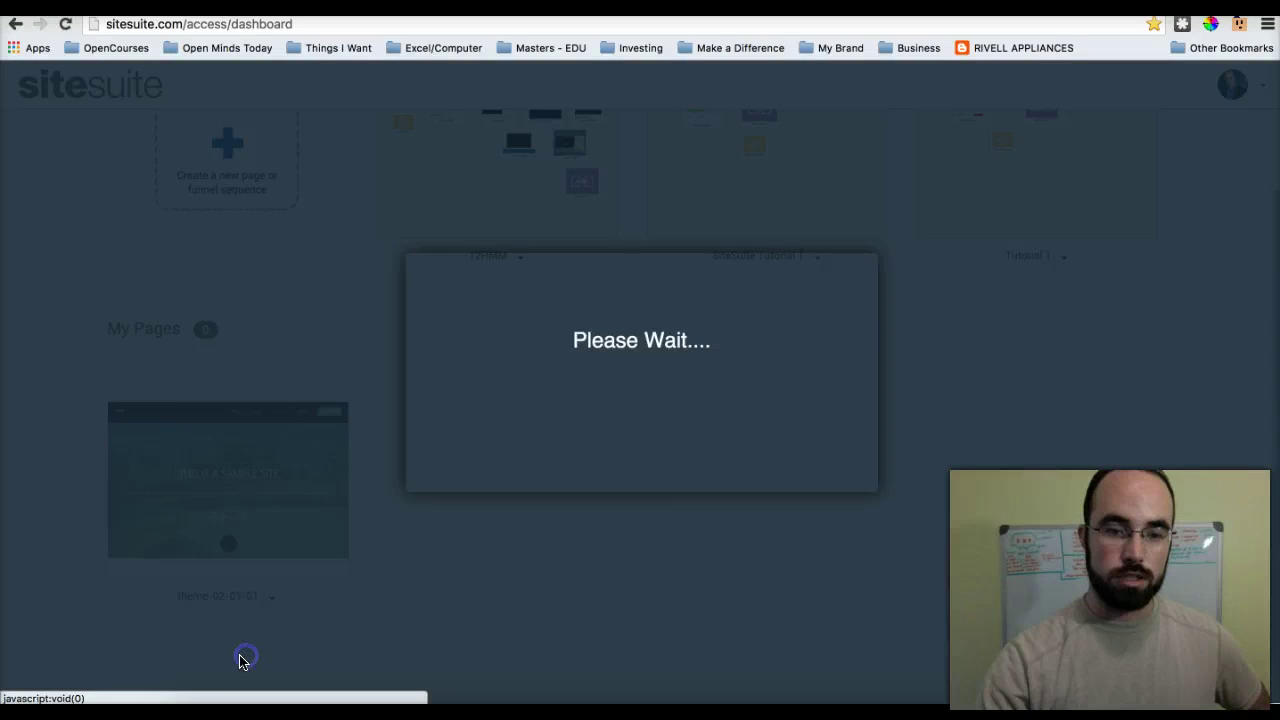
{"action": "left_click", "coordinate": [830, 469]}
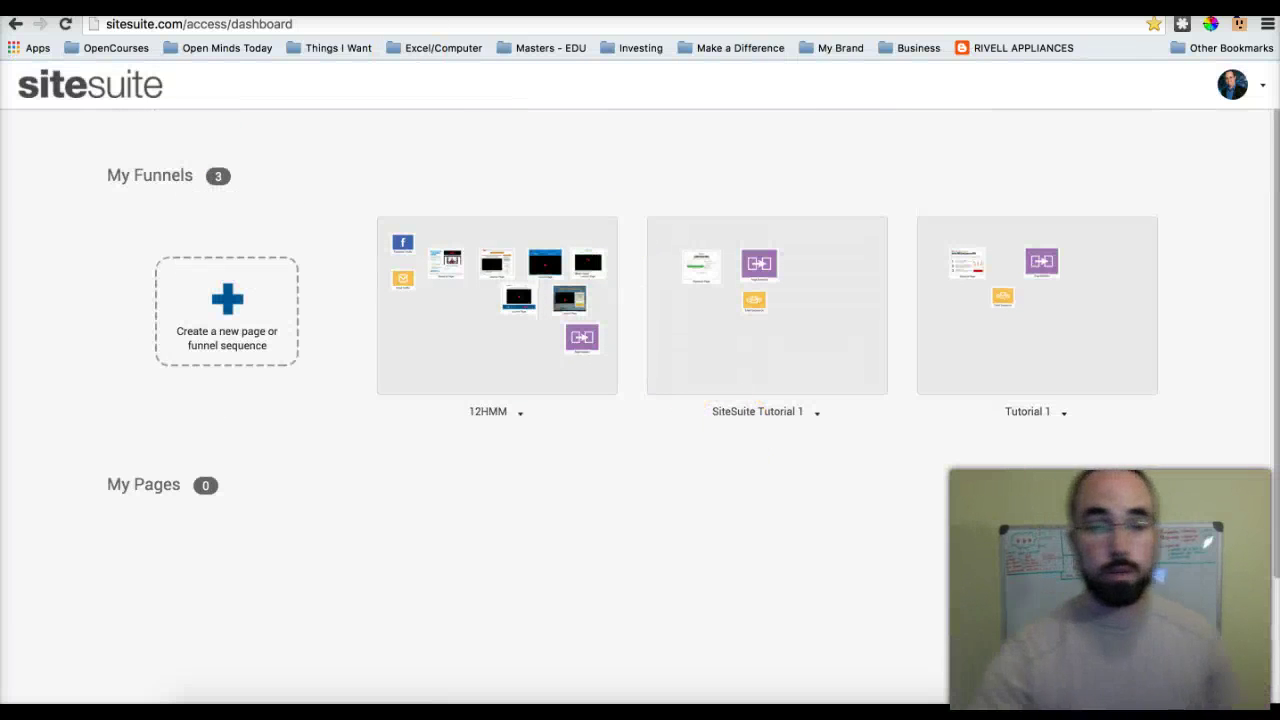
{"action": "key", "text": "ctrl+Tab"}
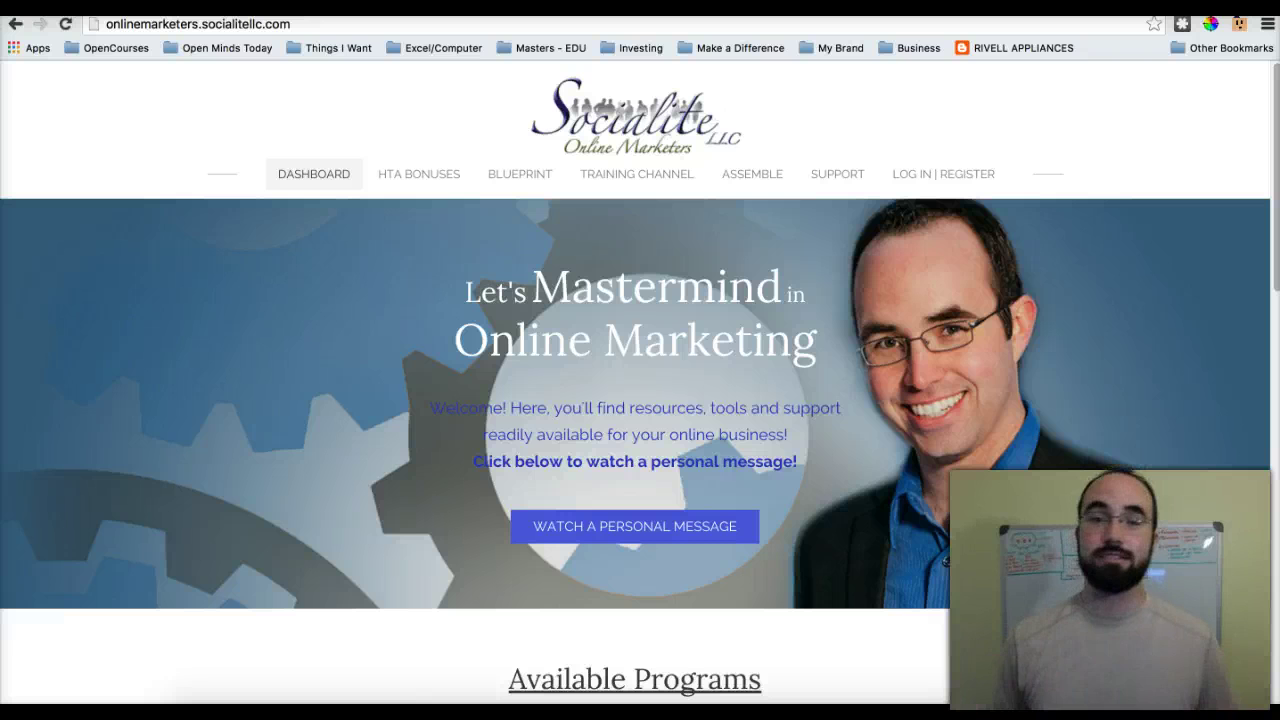